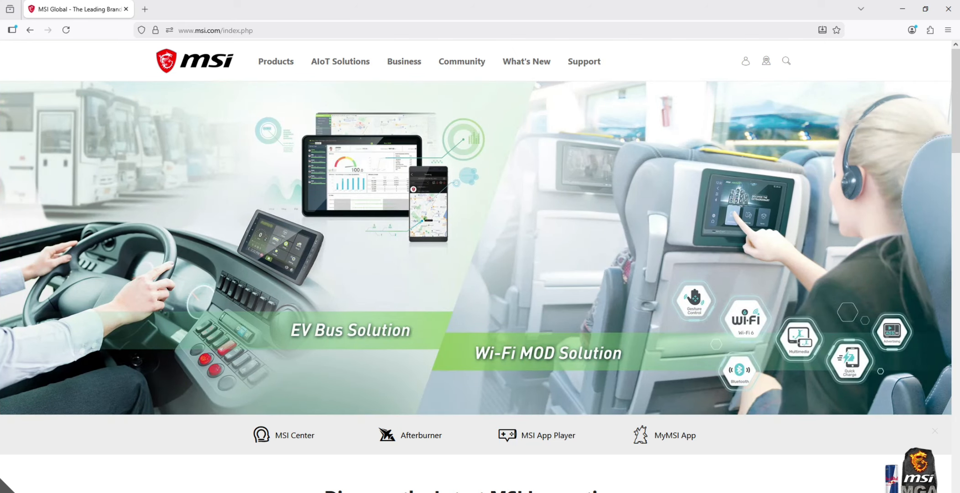
pyautogui.moveTo(195, 30); pyautogui.dragTo(221, 31)
pyautogui.click(106, 71)
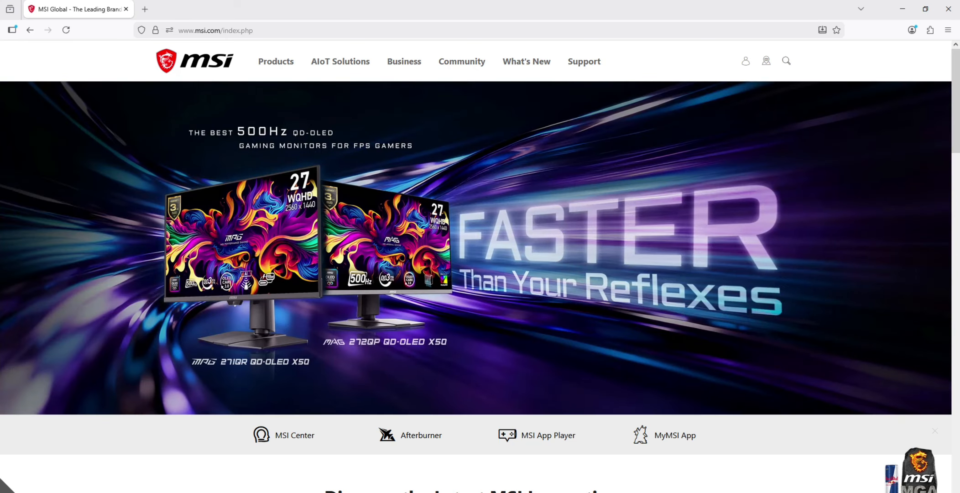
# Search the MSI website for X870E GAMING PLUS WIFI.
pyautogui.click(786, 61)
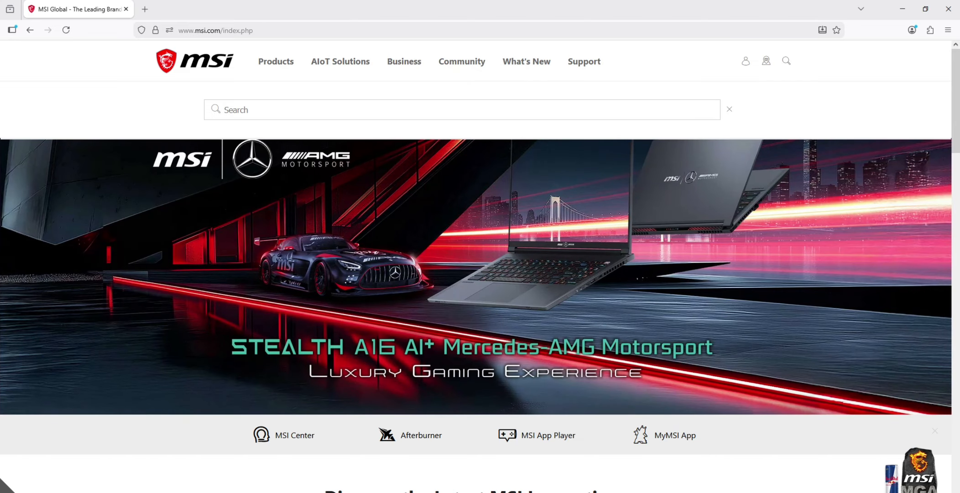
pyautogui.write('X870E GAMING PLUS WIFI')
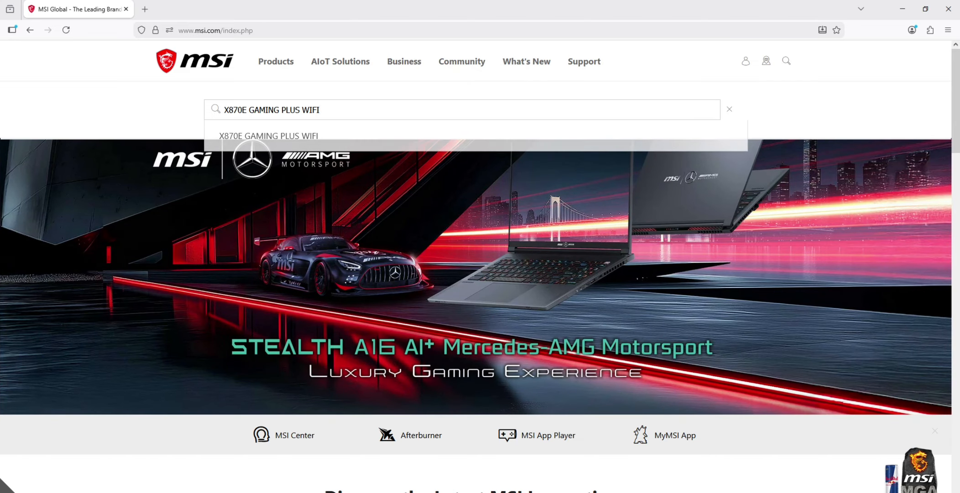
pyautogui.press('Return')
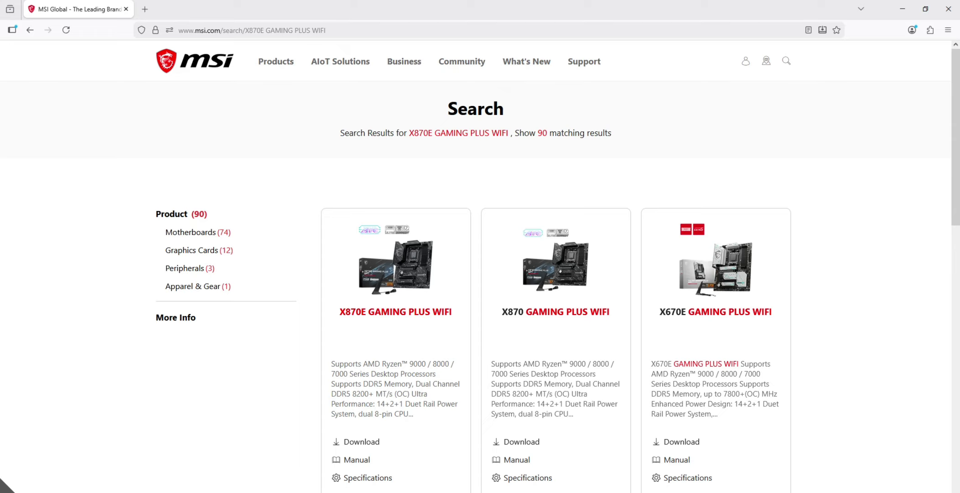
# Open the X870E GAMING PLUS WIFI product's support page and switch to its driver downloads.
pyautogui.click(396, 312)
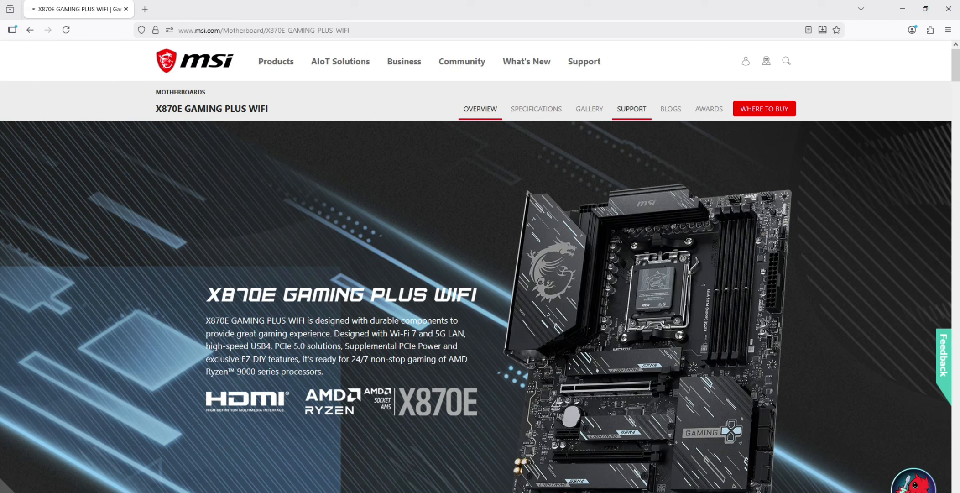
pyautogui.click(632, 109)
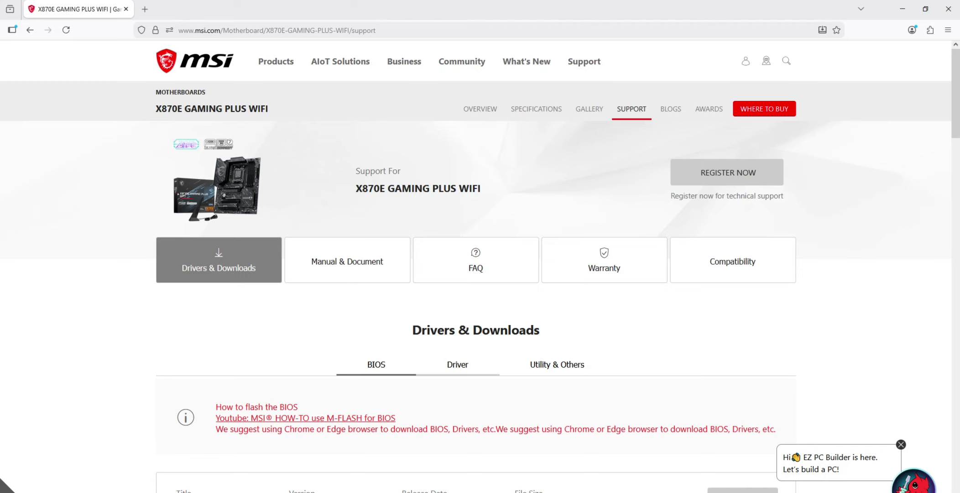
pyautogui.scroll(-2, 480, 265)
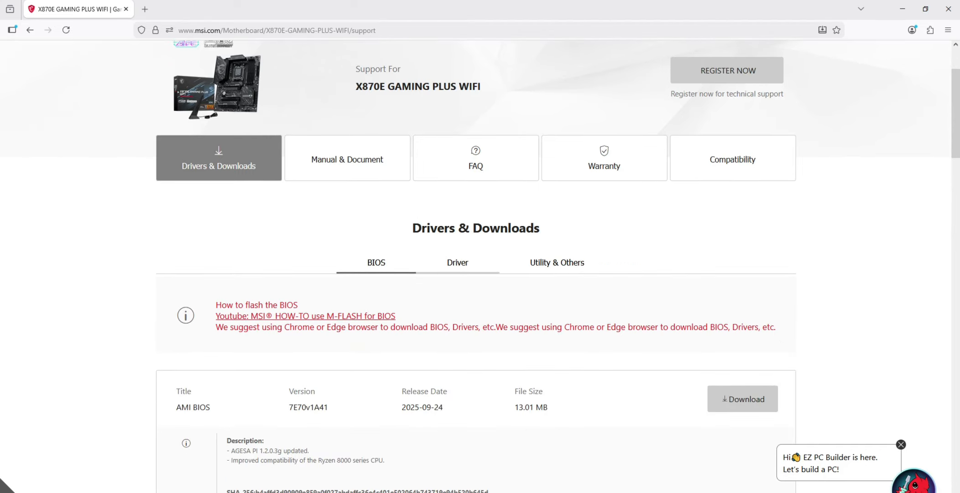
pyautogui.click(457, 263)
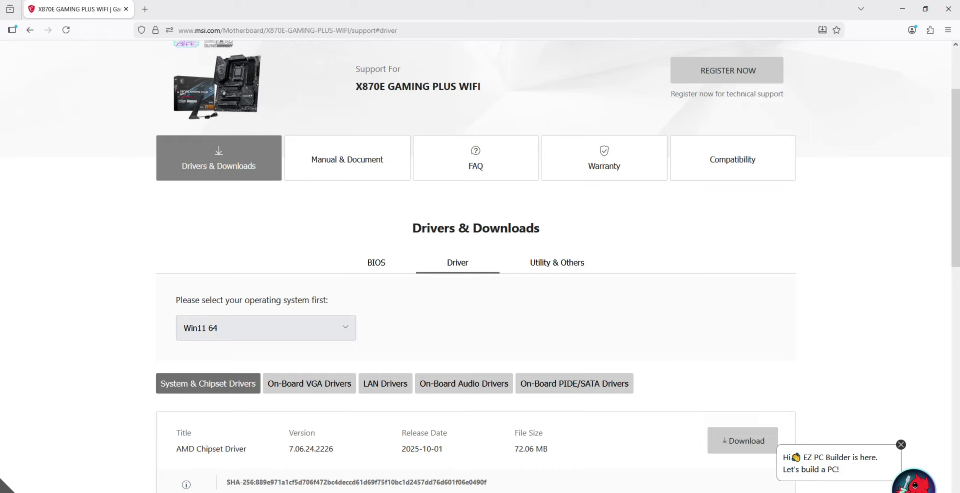
# Select Win11 64 as the operating system and download the AMD Chipset Driver.
pyautogui.click(265, 327)
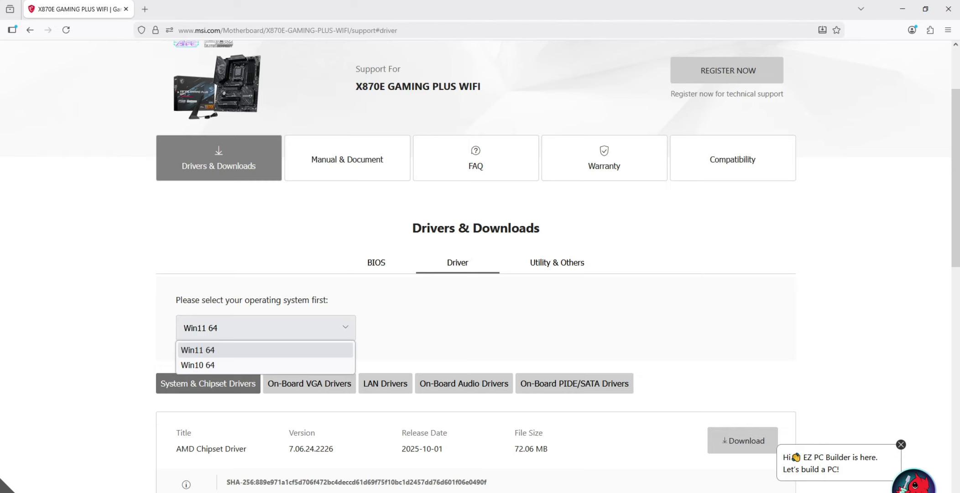
pyautogui.click(265, 350)
pyautogui.scroll(-2, 476, 265)
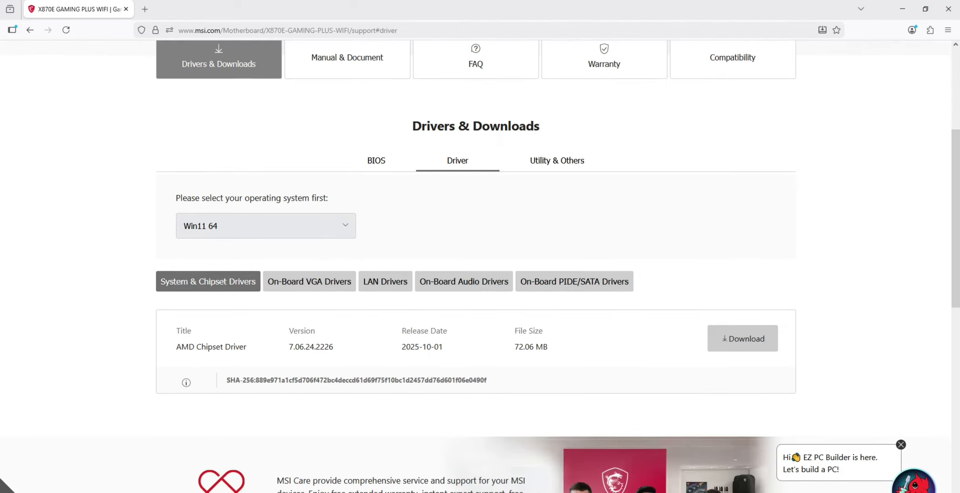
pyautogui.moveTo(176, 347); pyautogui.dragTo(247, 347)
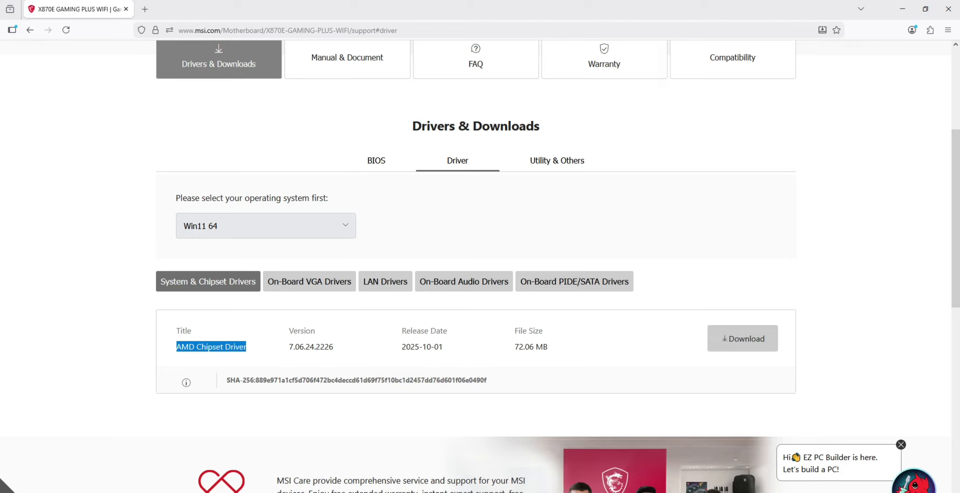
pyautogui.click(743, 339)
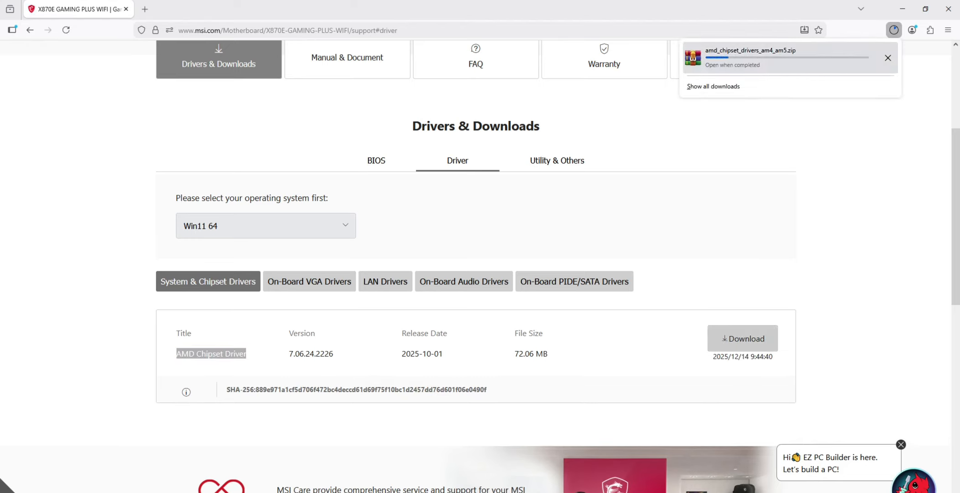
# Download the AMD Graphics Drivers from the on-board VGA drivers.
pyautogui.click(310, 281)
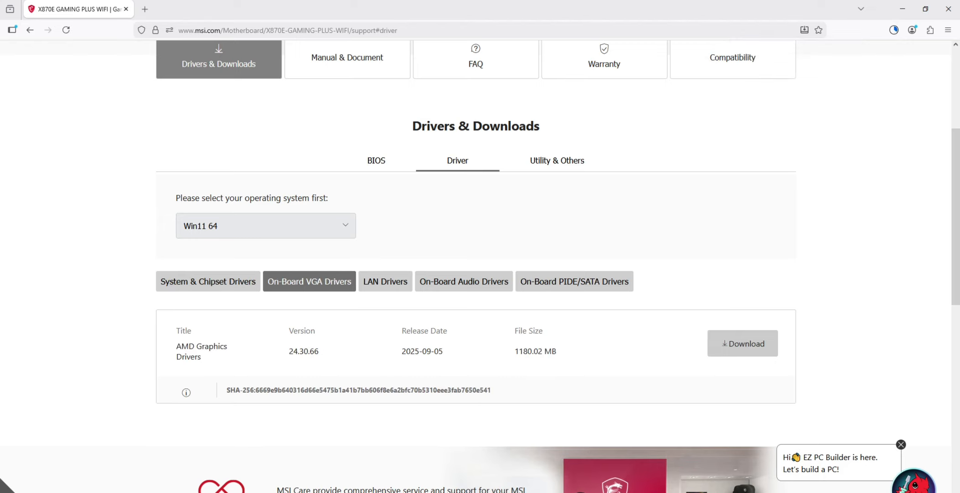
pyautogui.moveTo(177, 346); pyautogui.dragTo(202, 357)
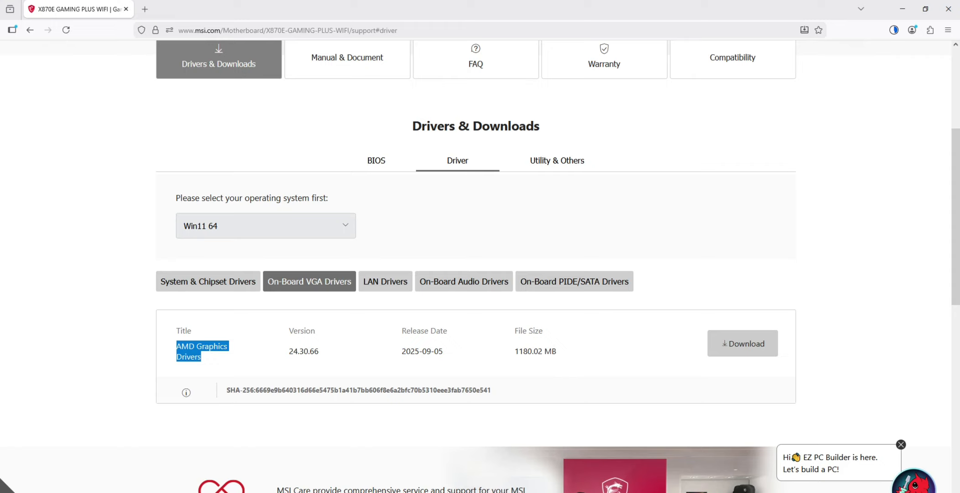
pyautogui.moveTo(515, 351); pyautogui.dragTo(556, 350)
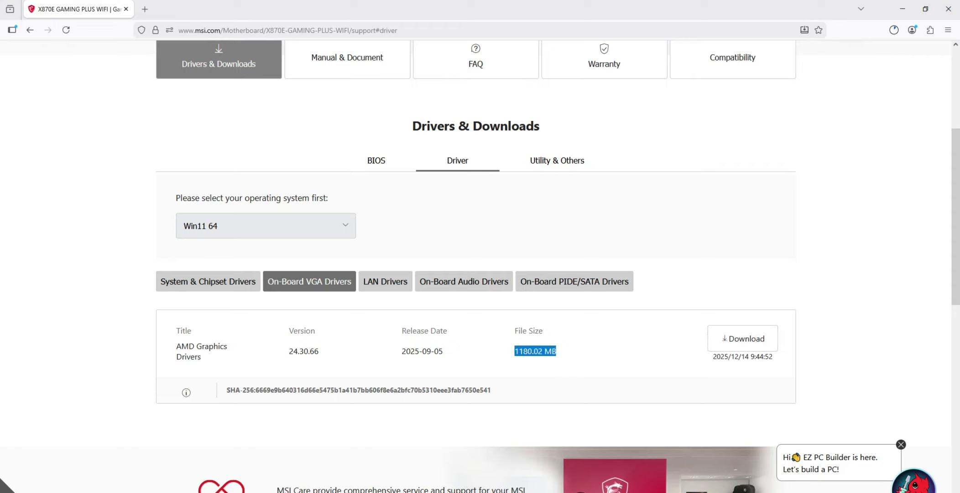
# Download the Realtek PCI-E Ethernet Drivers from the LAN drivers.
pyautogui.click(384, 281)
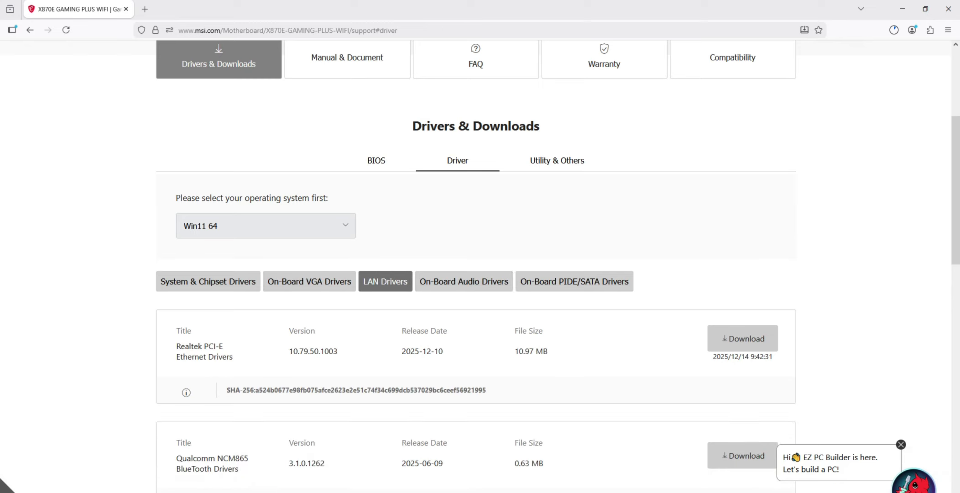
pyautogui.scroll(-2, 557, 266)
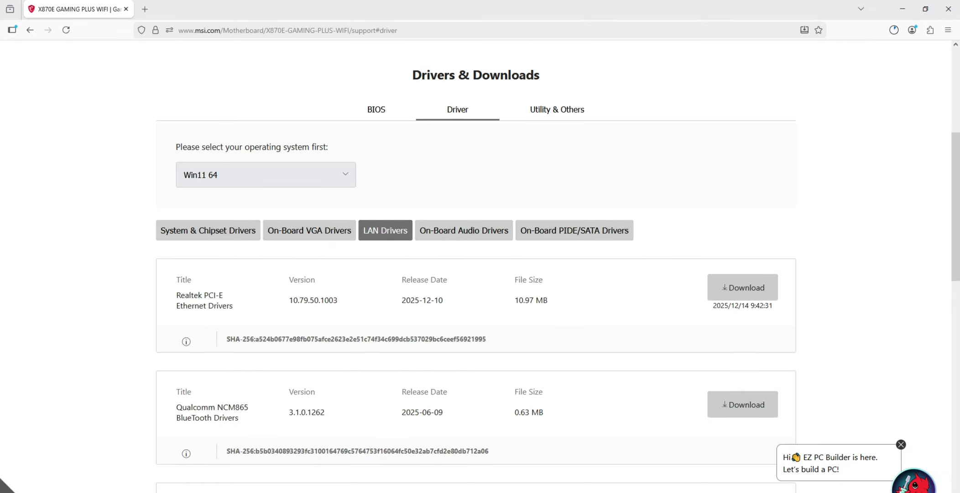
pyautogui.moveTo(204, 294); pyautogui.dragTo(233, 306)
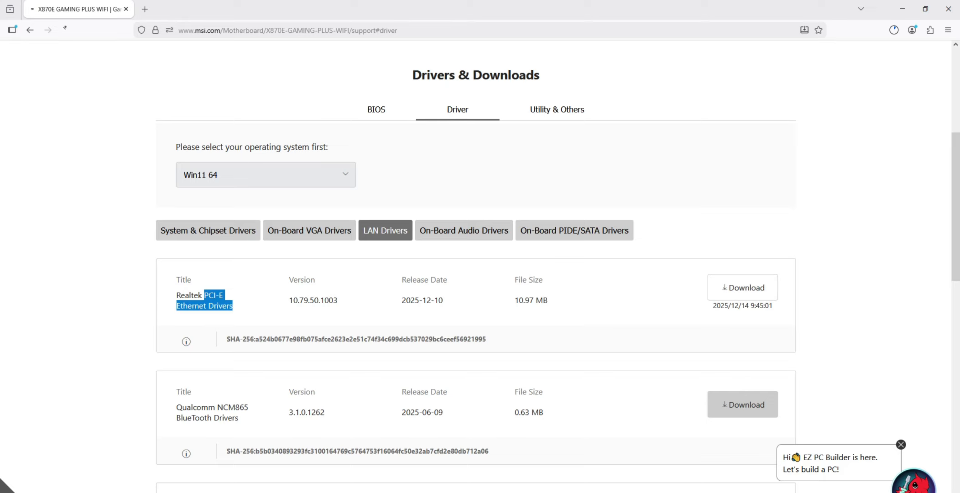
# Download the Qualcomm NCM865 BlueTooth Drivers from the LAN drivers list.
pyautogui.scroll(-1, 743, 292)
pyautogui.scroll(-2, 475, 264)
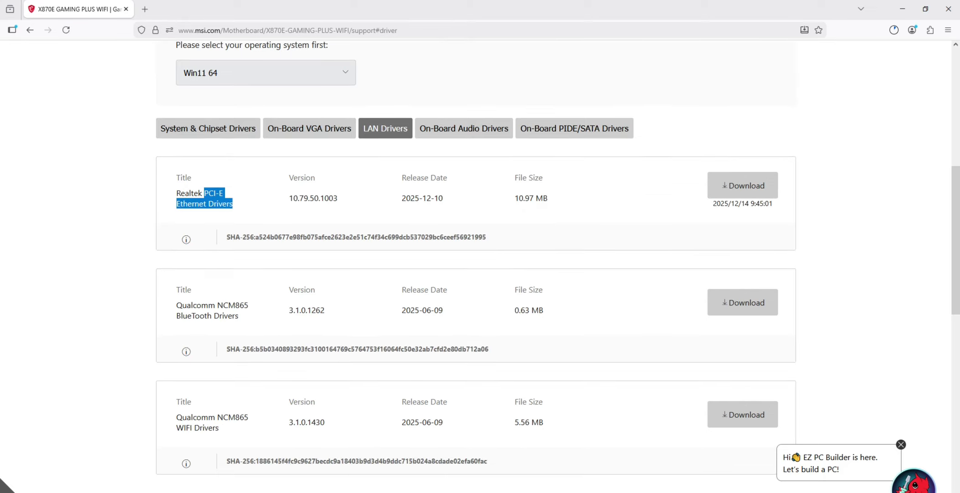
pyautogui.moveTo(181, 315); pyautogui.dragTo(228, 315)
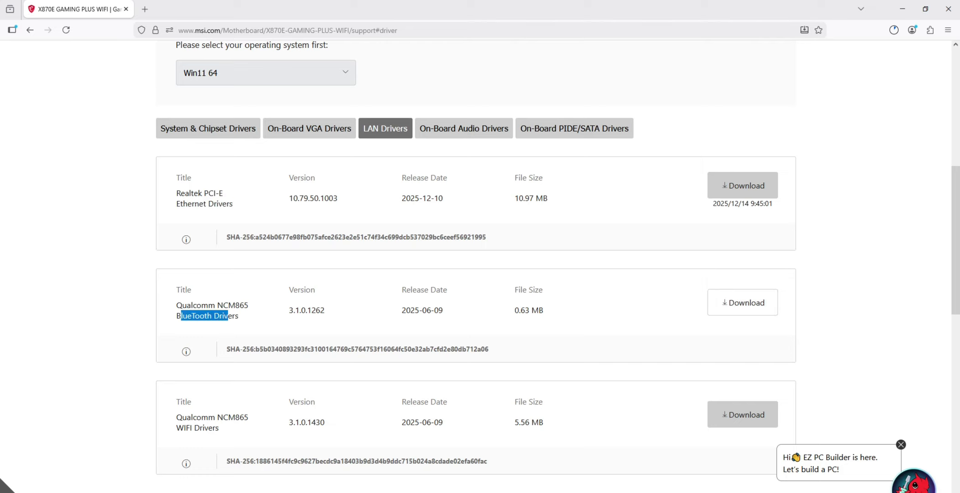
pyautogui.click(743, 302)
# Download the Qualcomm NCM865 WIFI Drivers from the LAN drivers list.
pyautogui.scroll(-3, 475, 267)
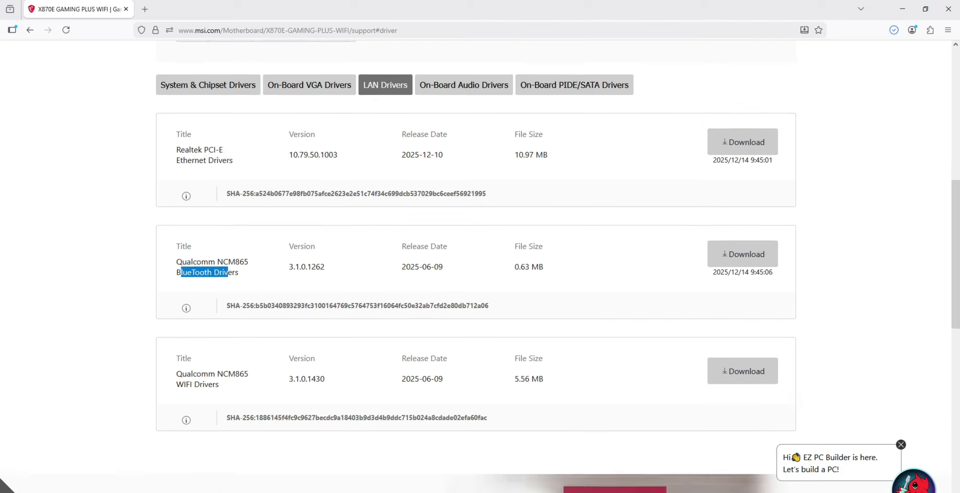
pyautogui.moveTo(176, 325); pyautogui.dragTo(219, 326)
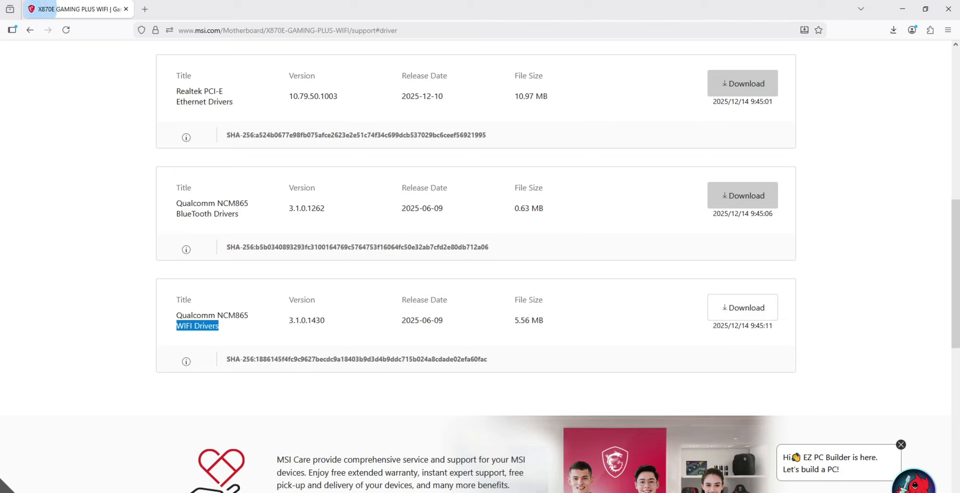
# Download the Realtek HD Universal Driver from the on-board audio drivers.
pyautogui.scroll(7, 219, 325)
pyautogui.scroll(-1, 476, 264)
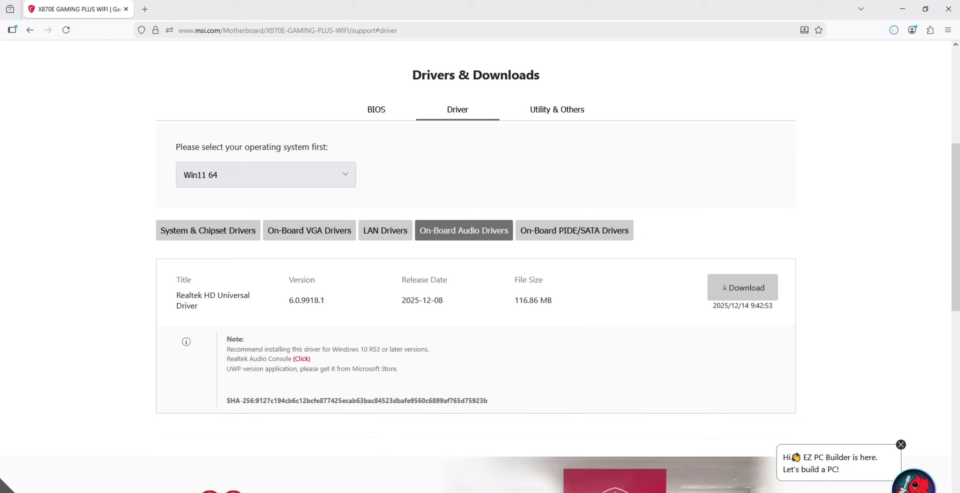
pyautogui.moveTo(188, 296); pyautogui.dragTo(176, 296)
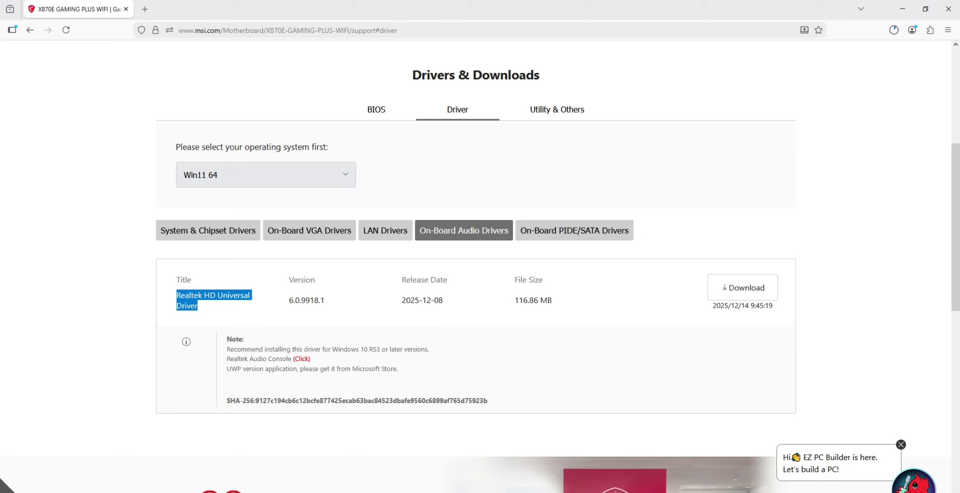
# Open the full downloads library and select intel_wifi_driver_W11.zip.
pyautogui.click(893, 29)
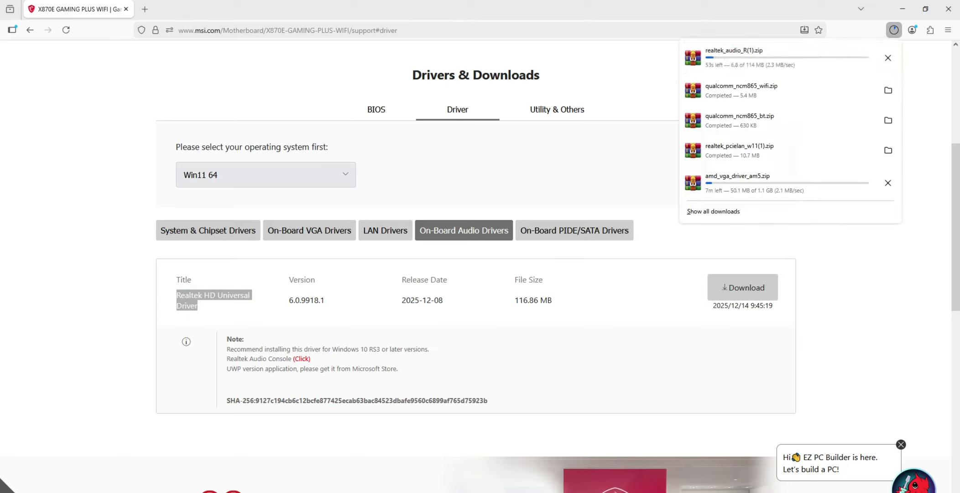
pyautogui.click(712, 211)
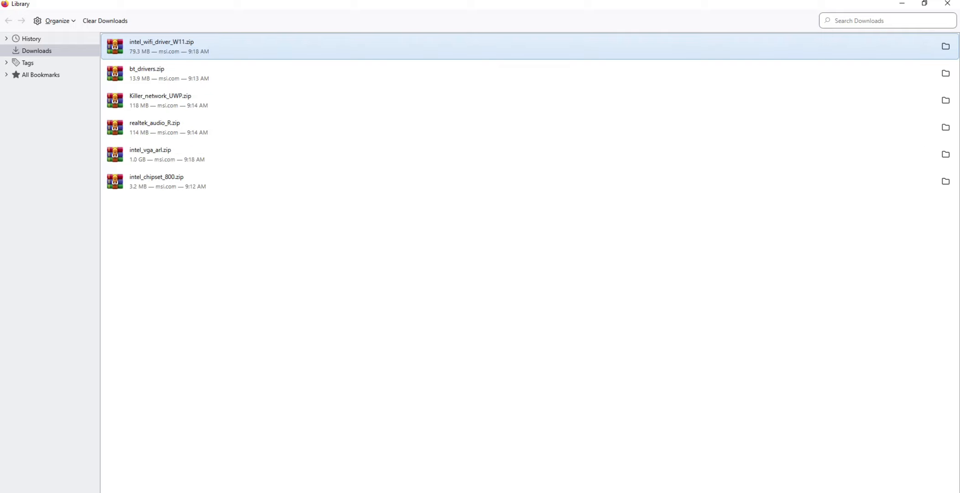
pyautogui.click(529, 320)
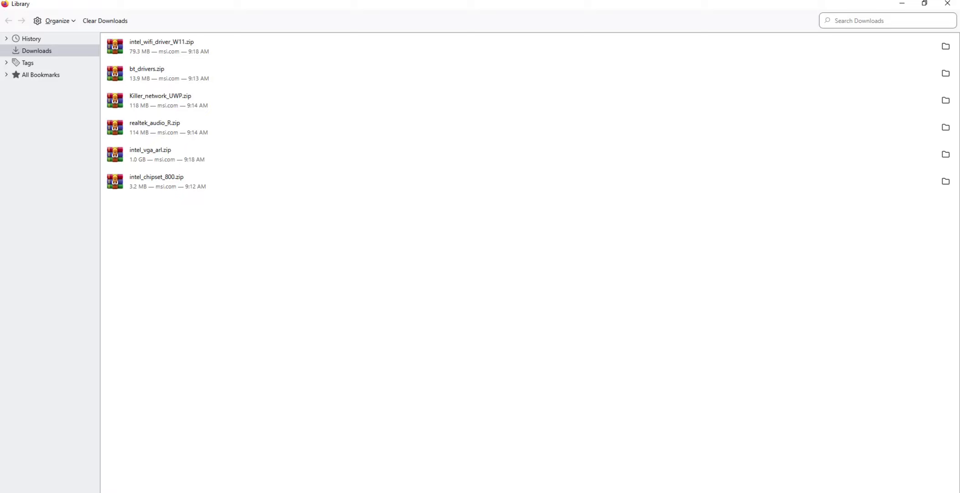
pyautogui.click(169, 46)
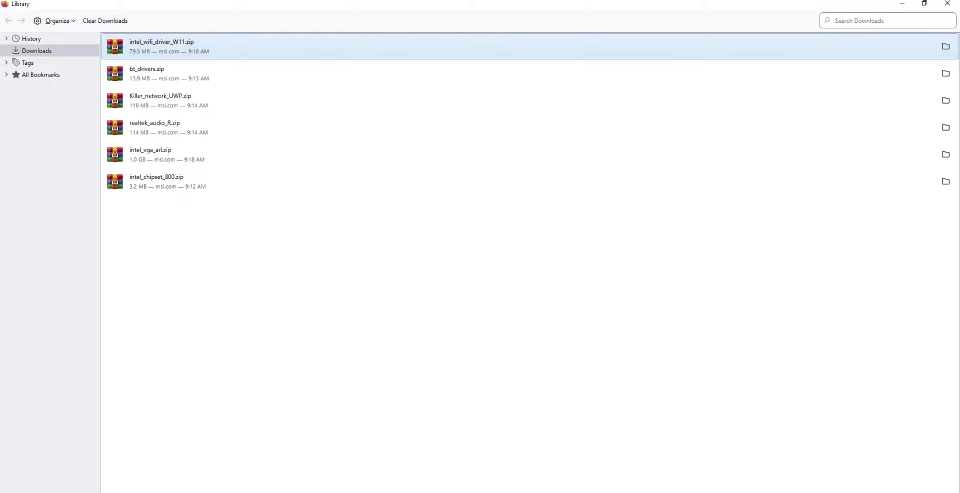
# Open intel_wifi_driver_W11.zip and browse into Intel WIFI Driver_23.40.0.4\UWD\Win64\Installer inside the archive.
pyautogui.press('Return')
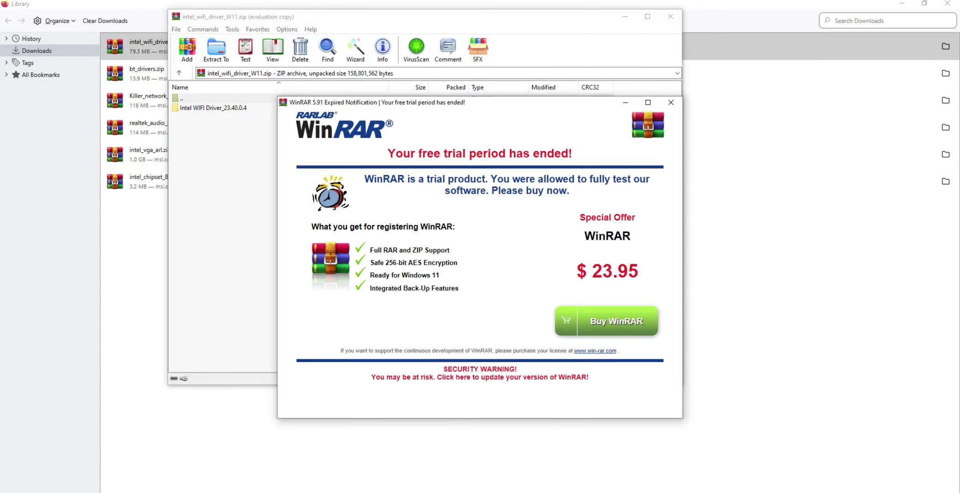
pyautogui.press('Escape')
pyautogui.press('Down')
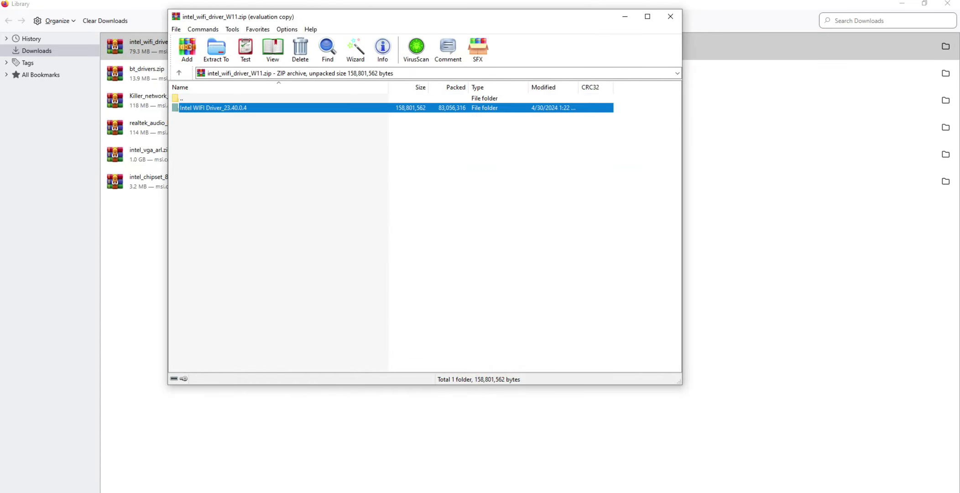
pyautogui.press('Return')
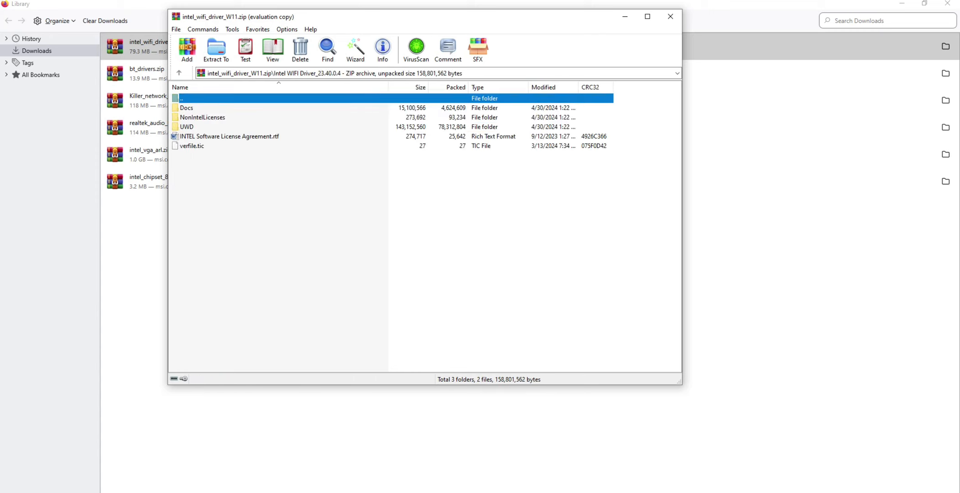
pyautogui.click(187, 127)
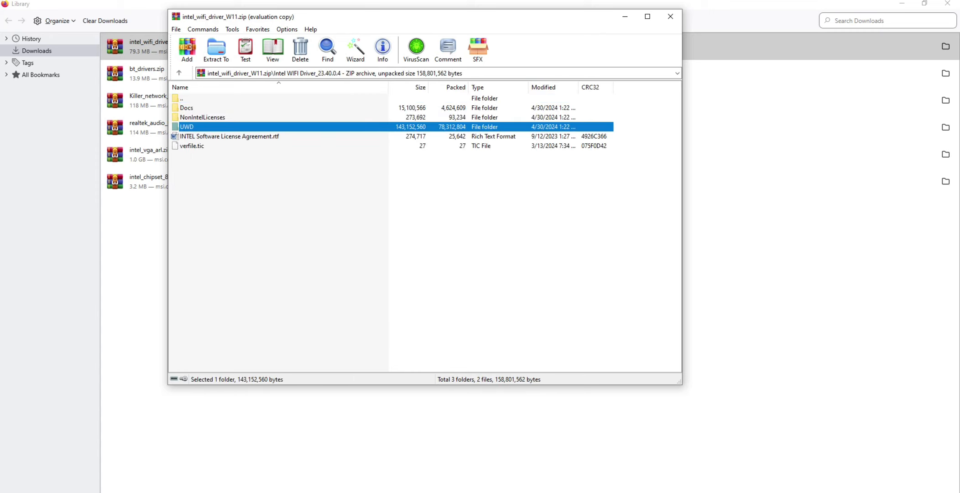
pyautogui.press('Return')
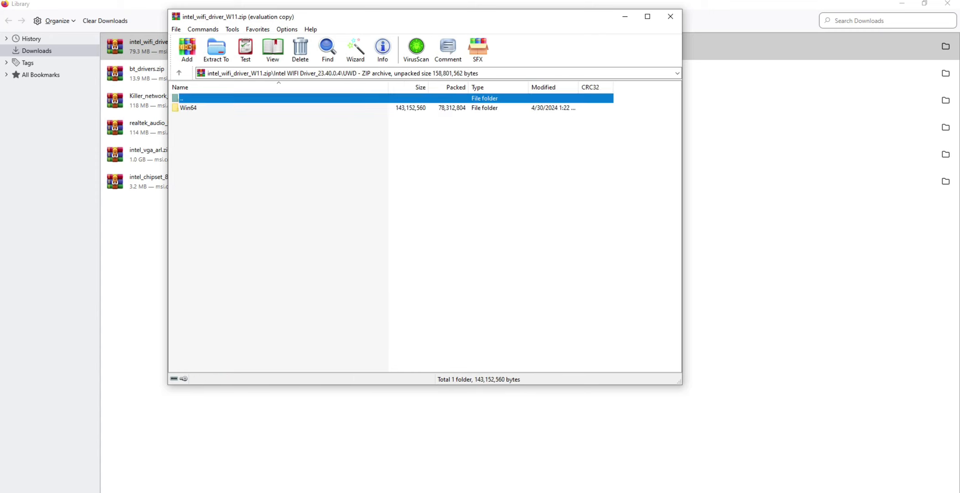
pyautogui.press('Down')
pyautogui.press('Return')
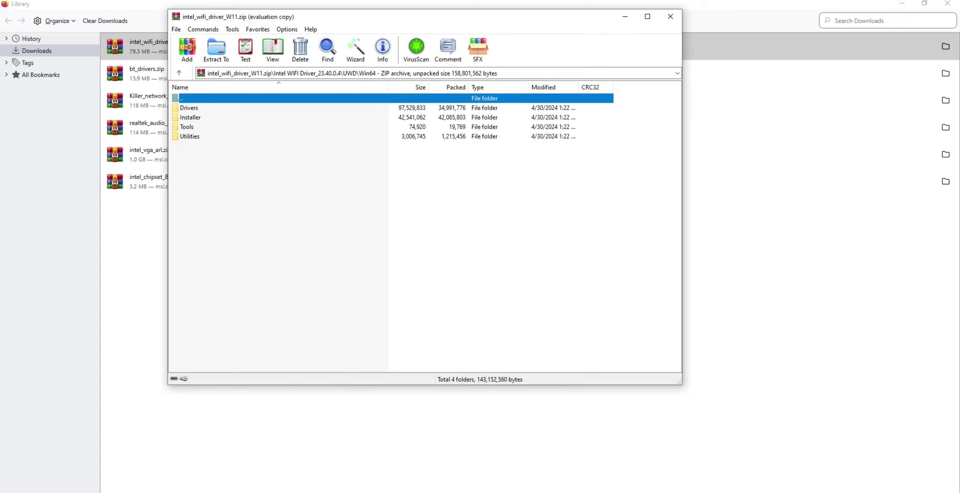
pyautogui.press('Down')
pyautogui.press('Down')
pyautogui.press('Return')
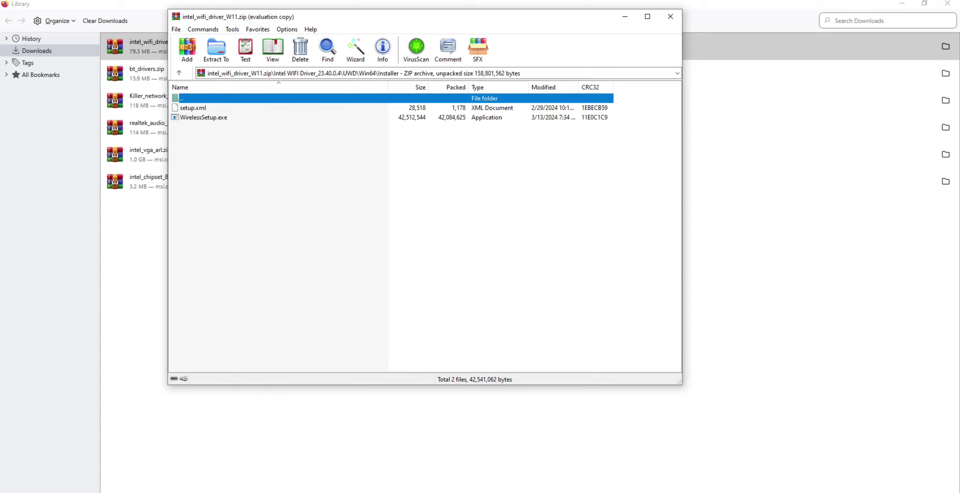
# Run WirelessSetup.exe, install the Intel Wi-Fi software after accepting the license terms, then close the archive.
pyautogui.press('Down')
pyautogui.press('Down')
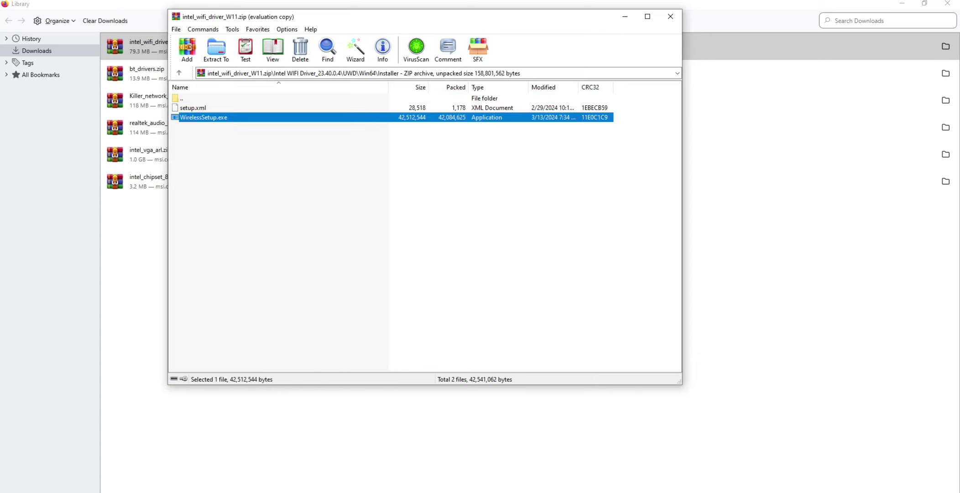
pyautogui.press('Return')
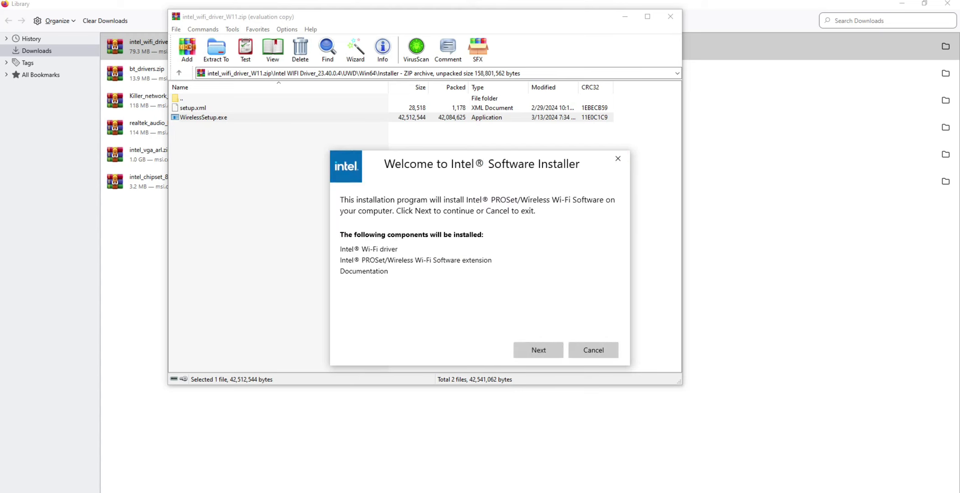
pyautogui.click(538, 350)
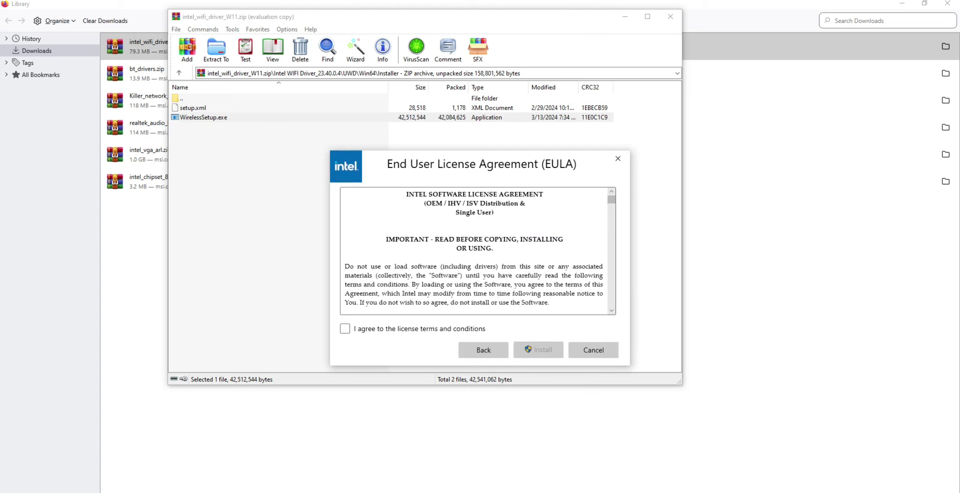
pyautogui.click(344, 329)
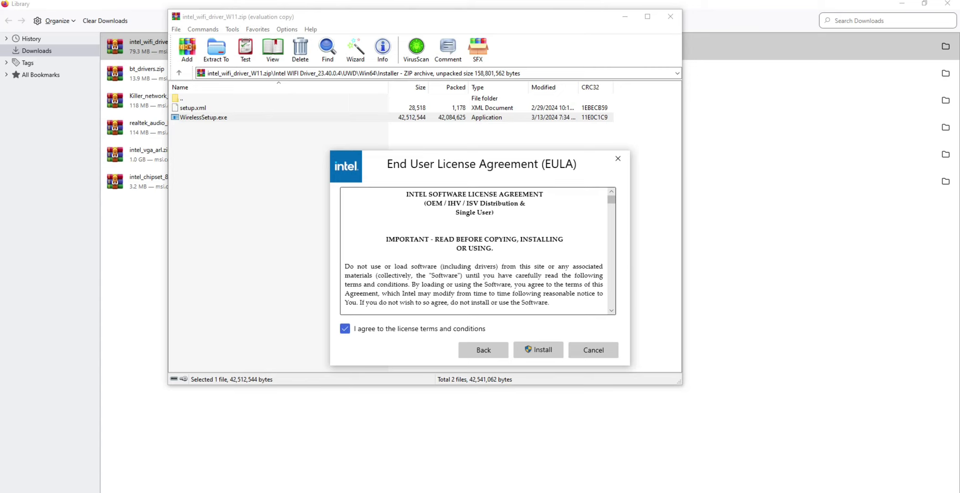
pyautogui.click(538, 349)
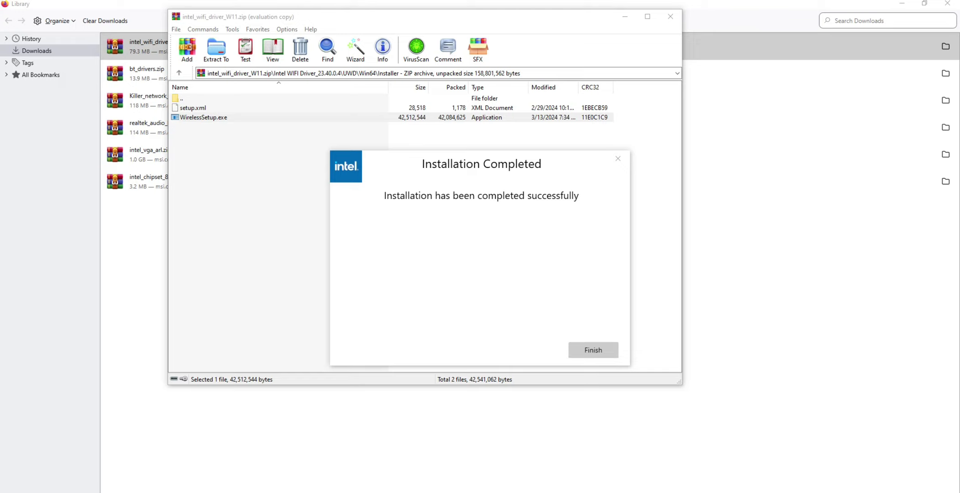
pyautogui.click(593, 350)
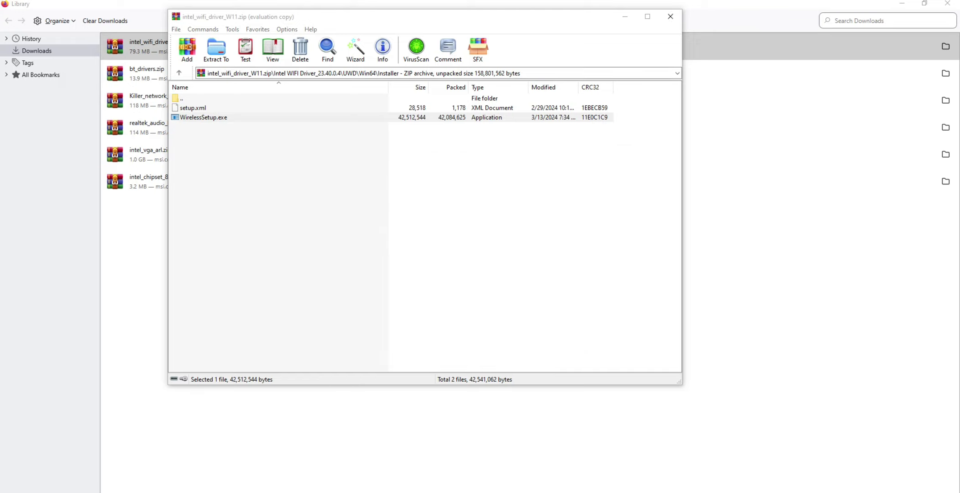
pyautogui.click(670, 17)
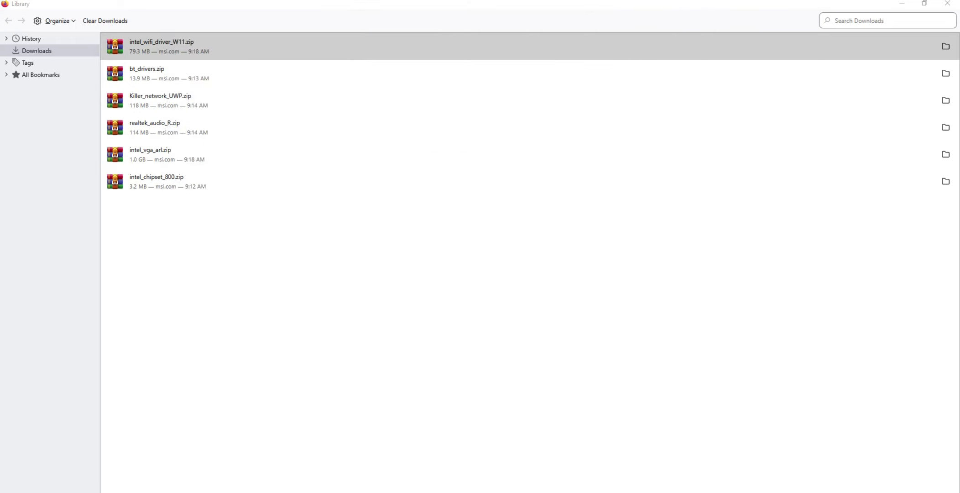
# Open bt_drivers.zip and launch Intel Bluetooth.msi from the Intel BlueTooth Driver_23.70.0.2 folder.
pyautogui.click(155, 74)
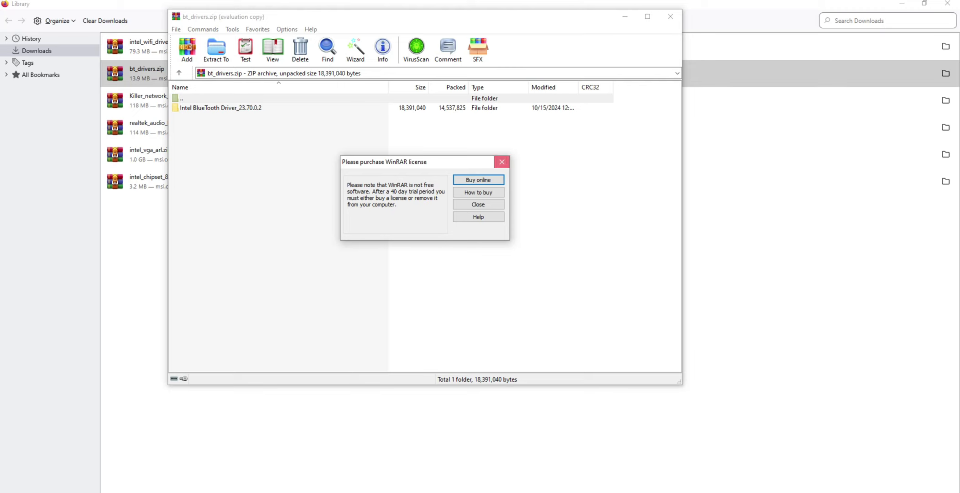
pyautogui.click(501, 162)
pyautogui.press('Down')
pyautogui.press('Return')
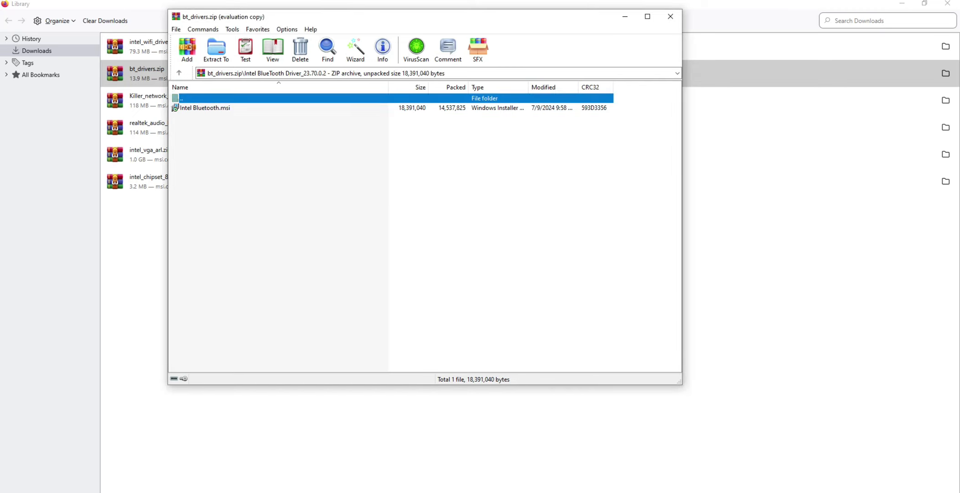
pyautogui.press('Down')
pyautogui.press('Return')
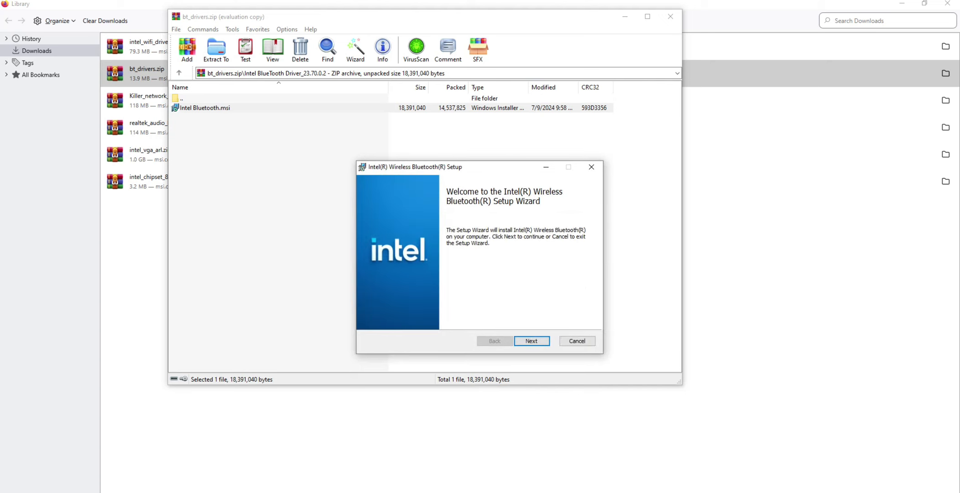
# Install Intel Wireless Bluetooth with the Typical setup after accepting the license terms, then close the archive.
pyautogui.press('Return')
pyautogui.click(372, 317)
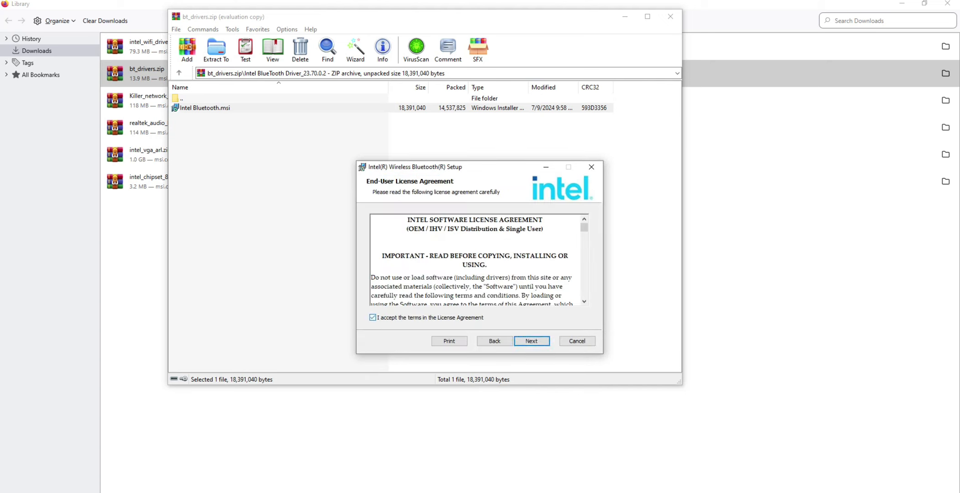
pyautogui.moveTo(479, 172); pyautogui.dragTo(356, 100)
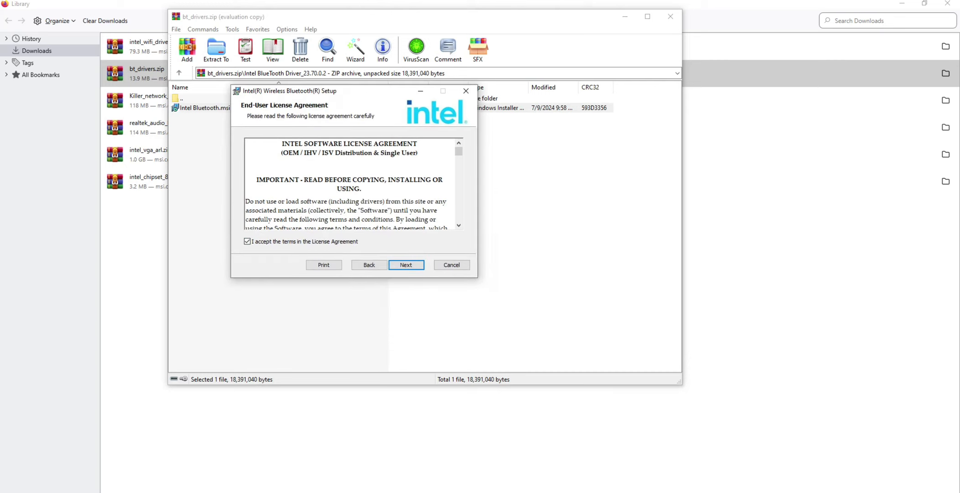
pyautogui.click(406, 264)
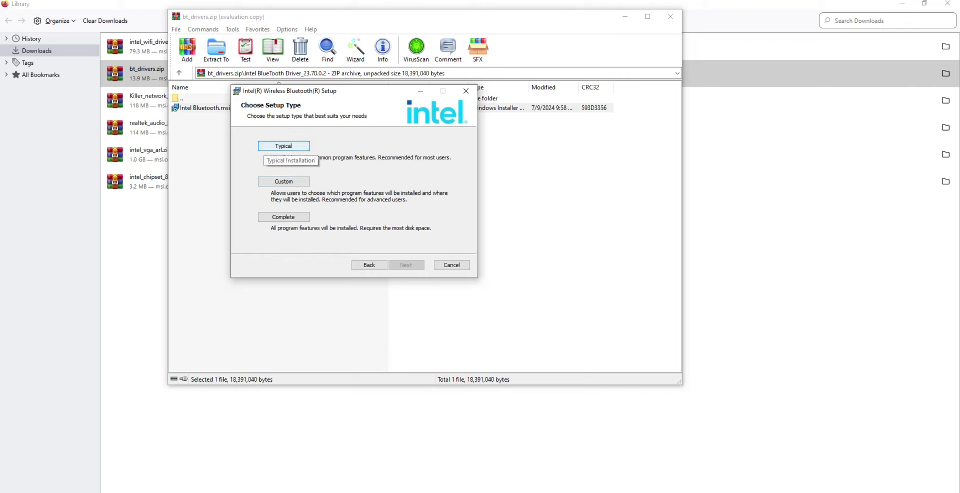
pyautogui.click(269, 147)
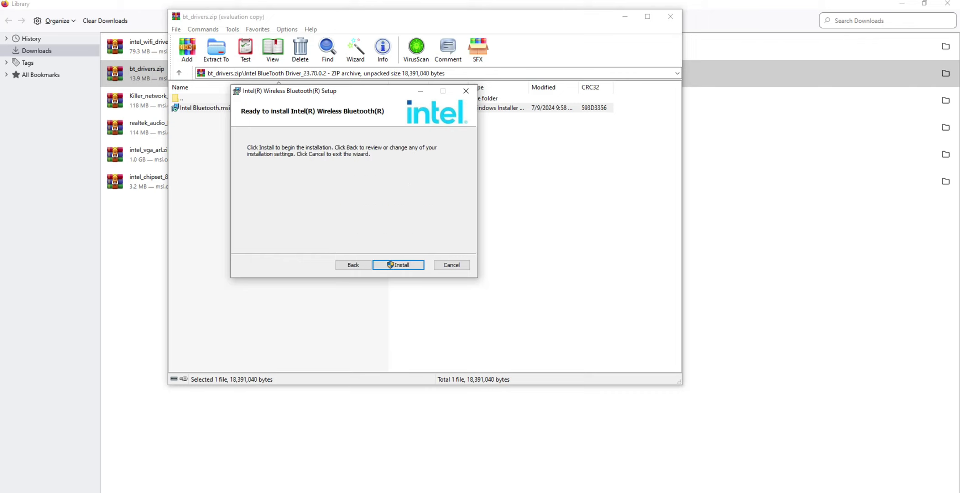
pyautogui.click(398, 265)
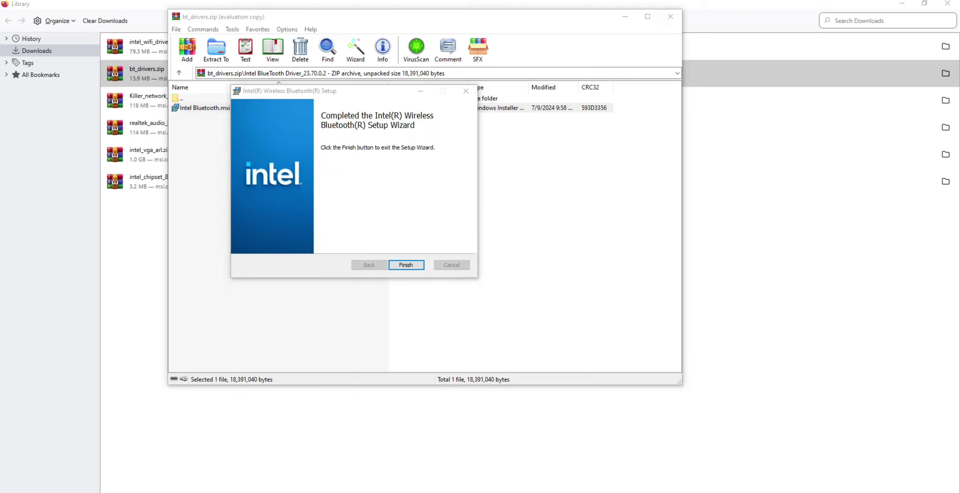
pyautogui.click(406, 265)
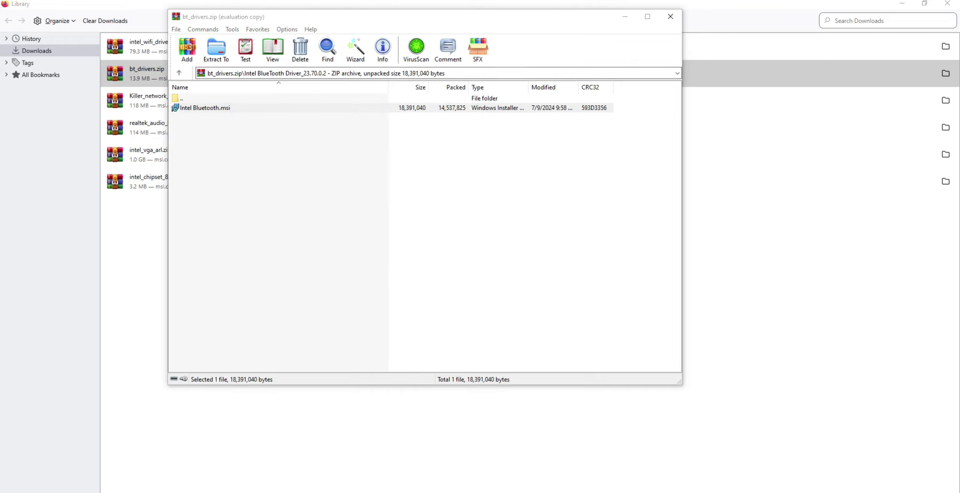
pyautogui.click(670, 16)
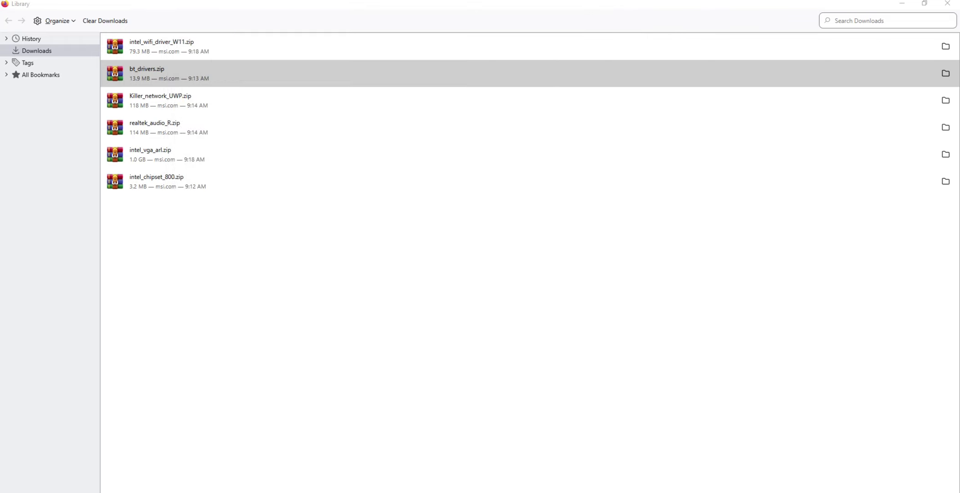
# Open Killer_network_UWP.zip and enter its Killer_network_UWP_36.24.12134 folder.
pyautogui.click(161, 100)
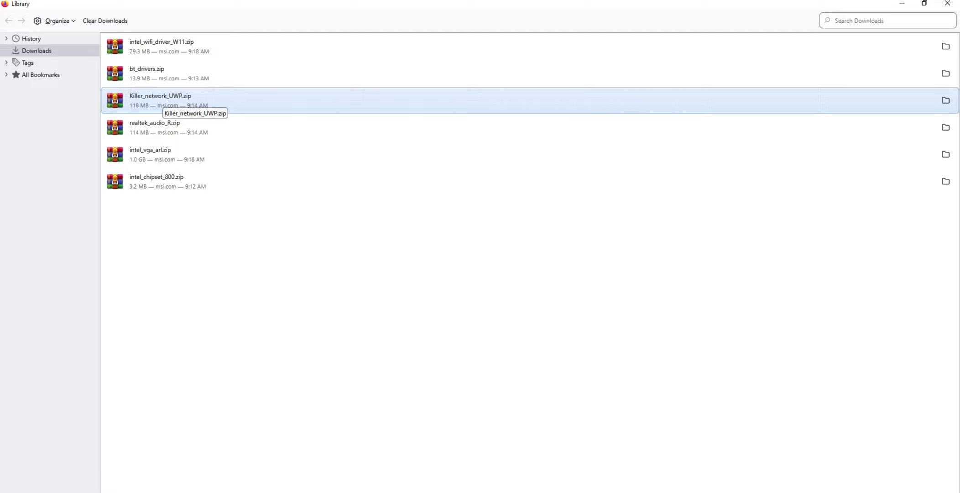
pyautogui.doubleClick(162, 100)
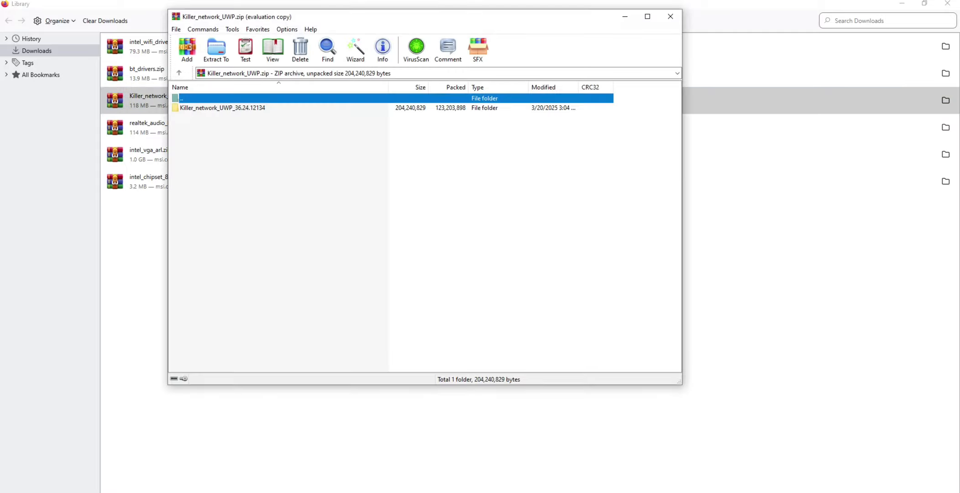
pyautogui.doubleClick(222, 108)
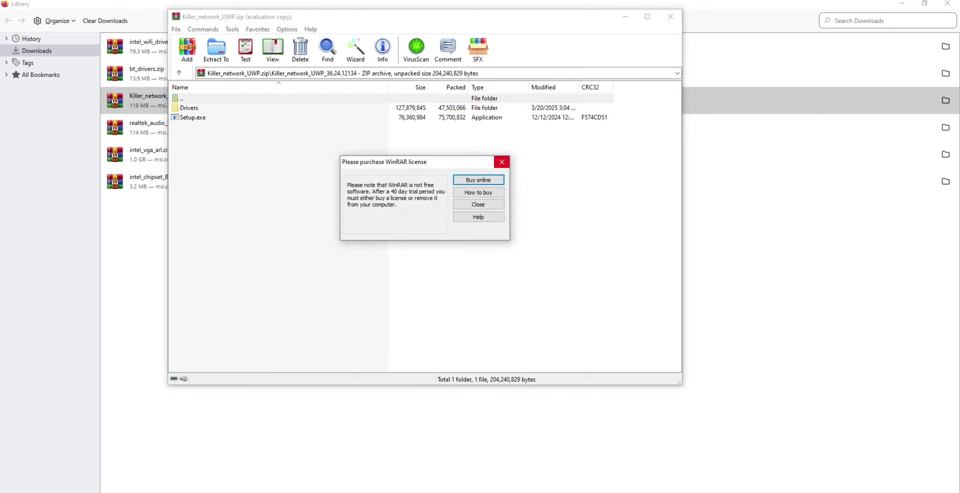
pyautogui.click(502, 161)
# Browse the Killer archive's Drivers\Production\Windows10-x64 folder and return to the top driver folder.
pyautogui.press('Down')
pyautogui.press('Return')
pyautogui.press('Down')
pyautogui.press('Return')
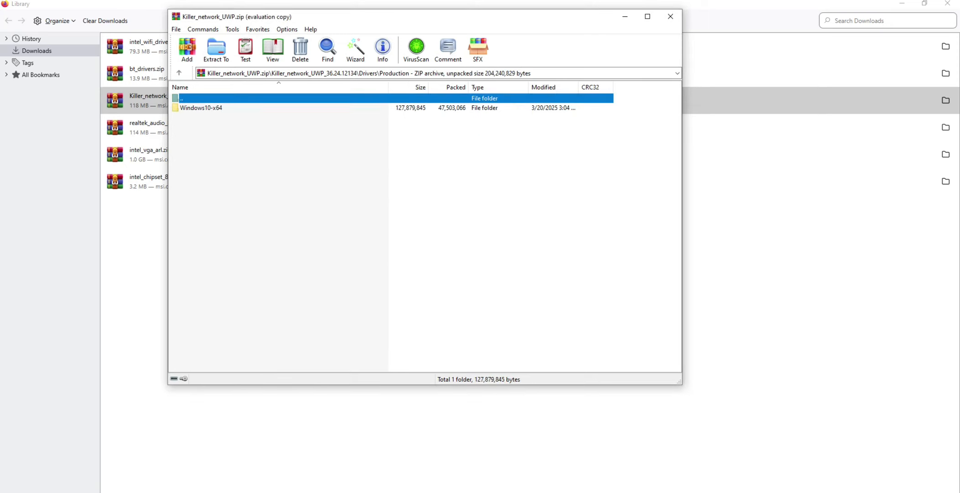
pyautogui.press('Down')
pyautogui.press('Return')
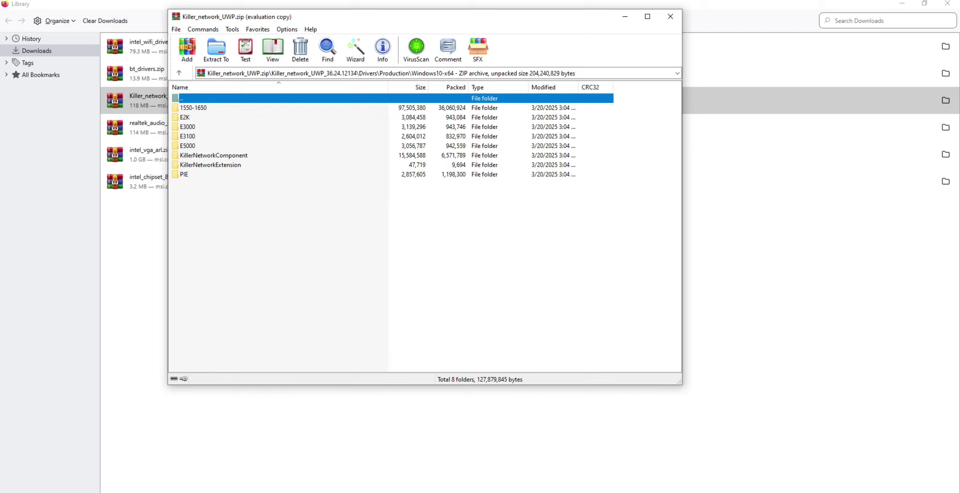
pyautogui.press('BackSpace')
pyautogui.press('BackSpace')
pyautogui.press('BackSpace')
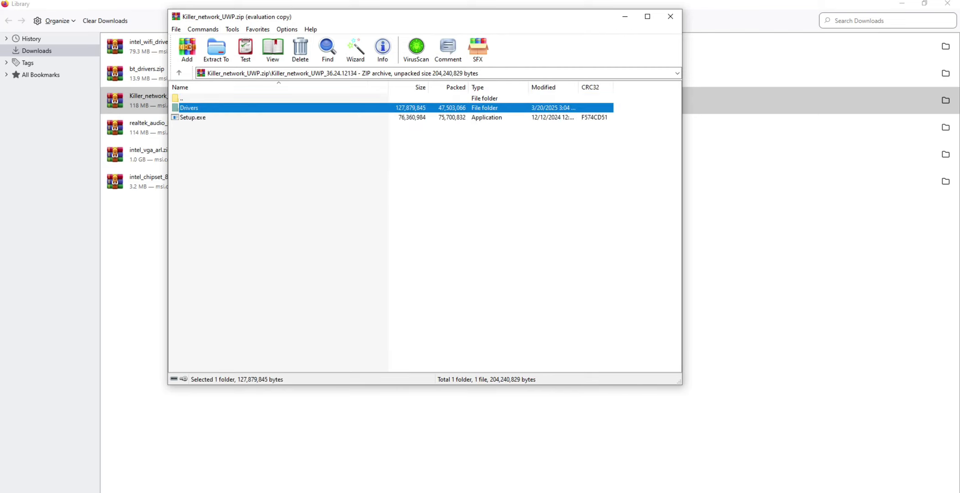
pyautogui.press('Down')
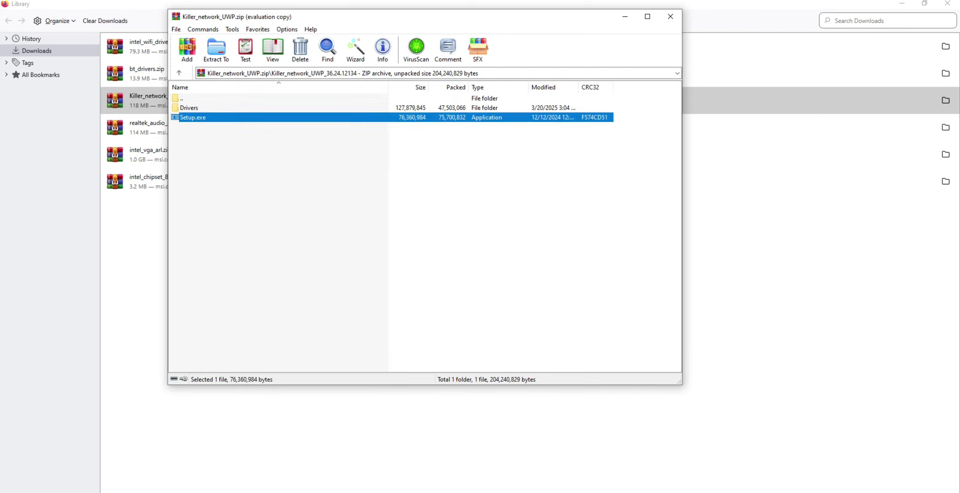
pyautogui.press('Return')
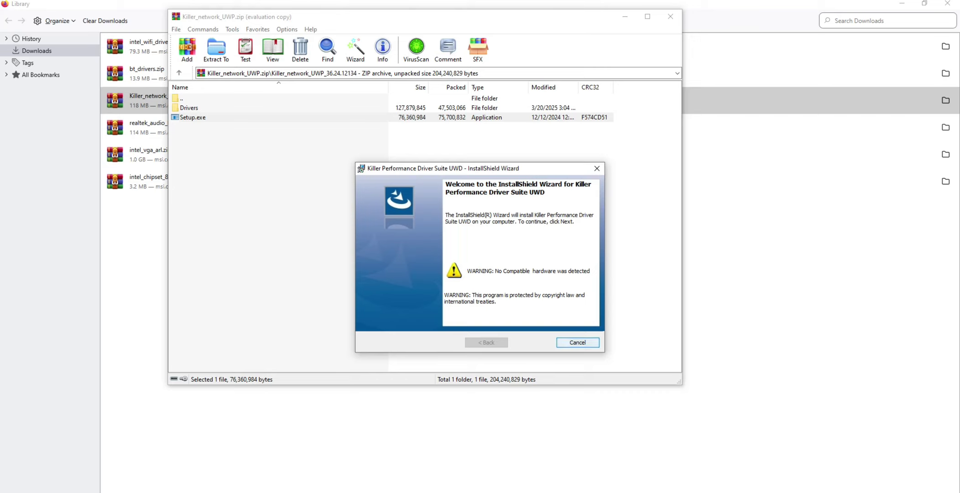
pyautogui.click(578, 342)
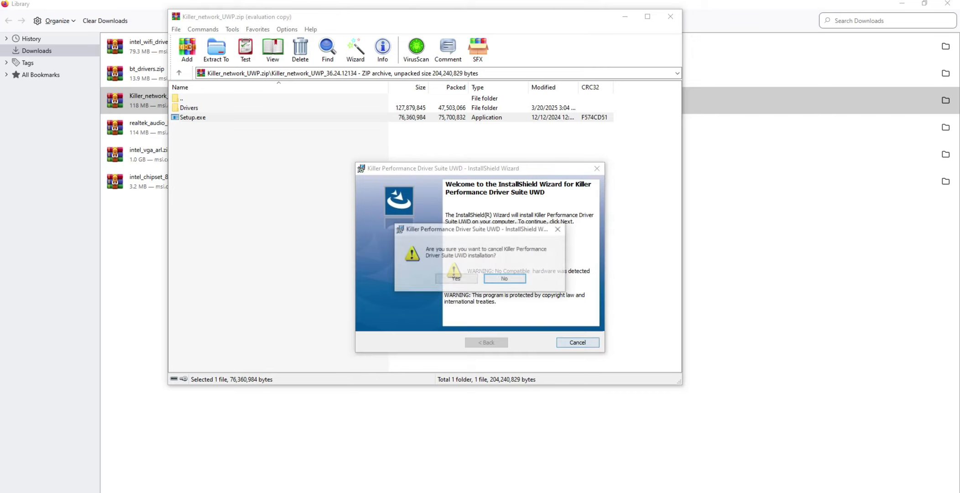
pyautogui.click(457, 279)
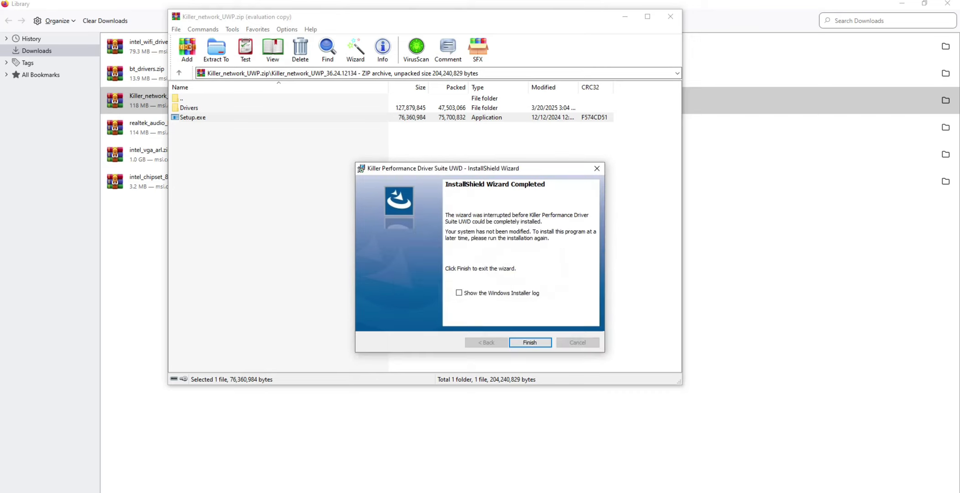
pyautogui.press('Return')
pyautogui.click(670, 17)
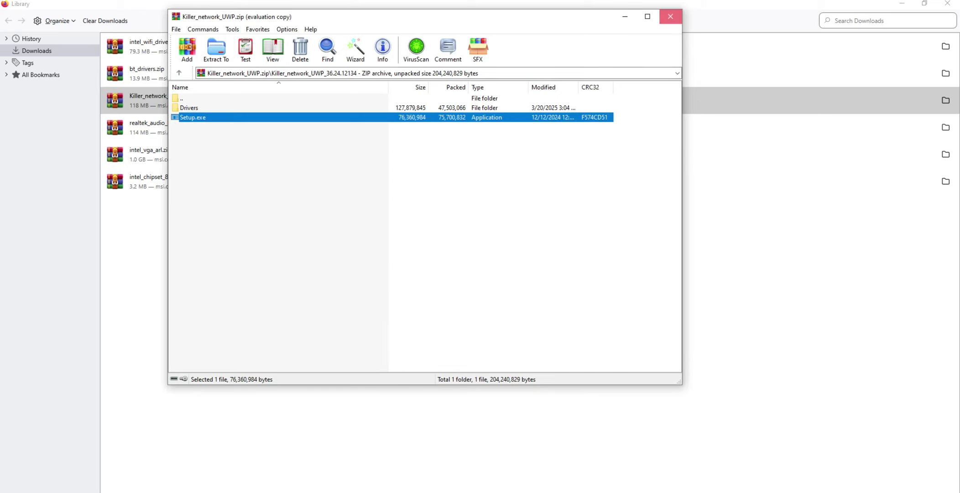
# Open realtek_audio_R.zip and enter the Realtek HD Universal Driver folder.
pyautogui.click(155, 128)
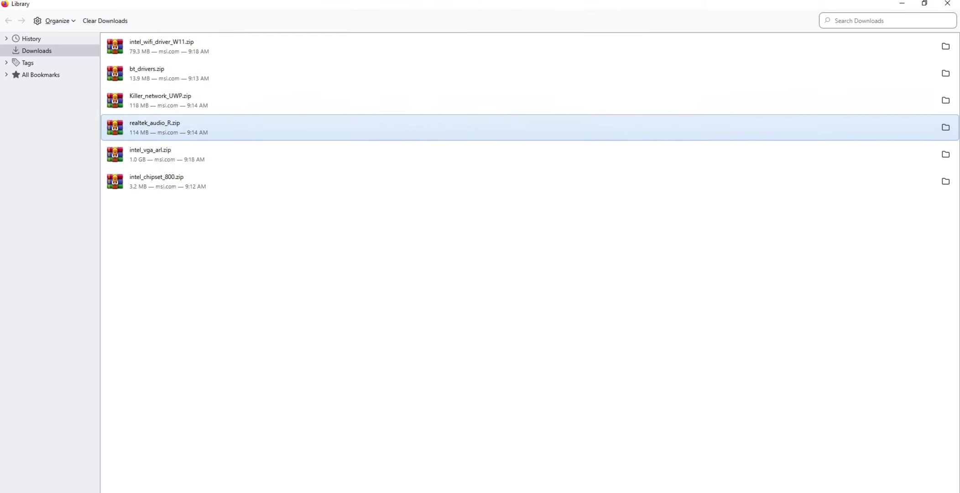
pyautogui.press('Return')
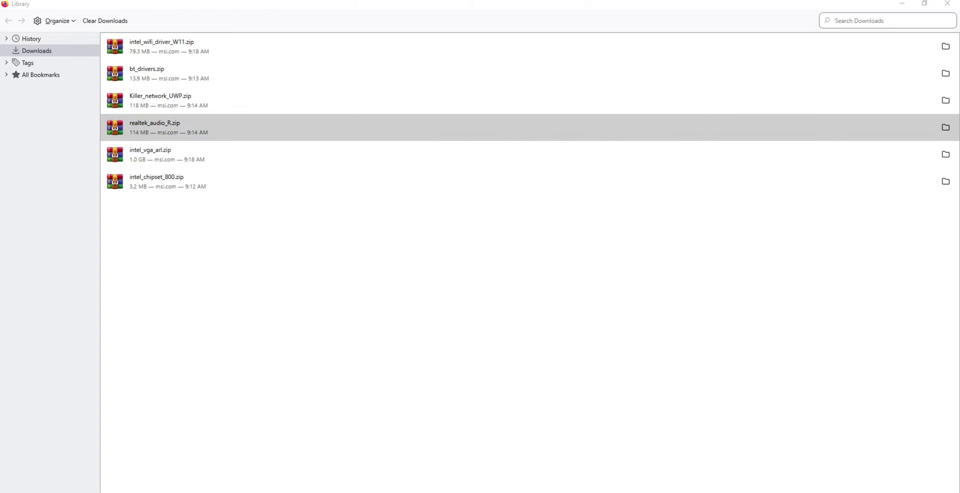
pyautogui.click(670, 102)
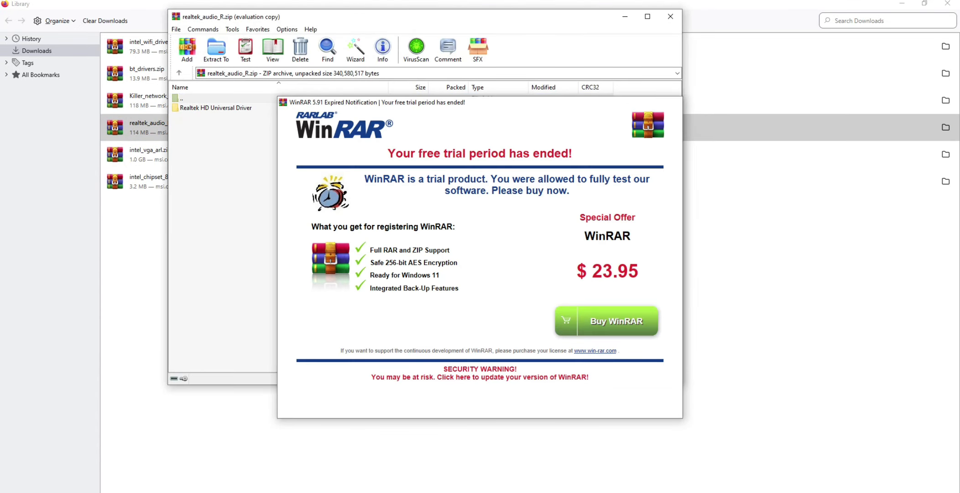
pyautogui.doubleClick(216, 108)
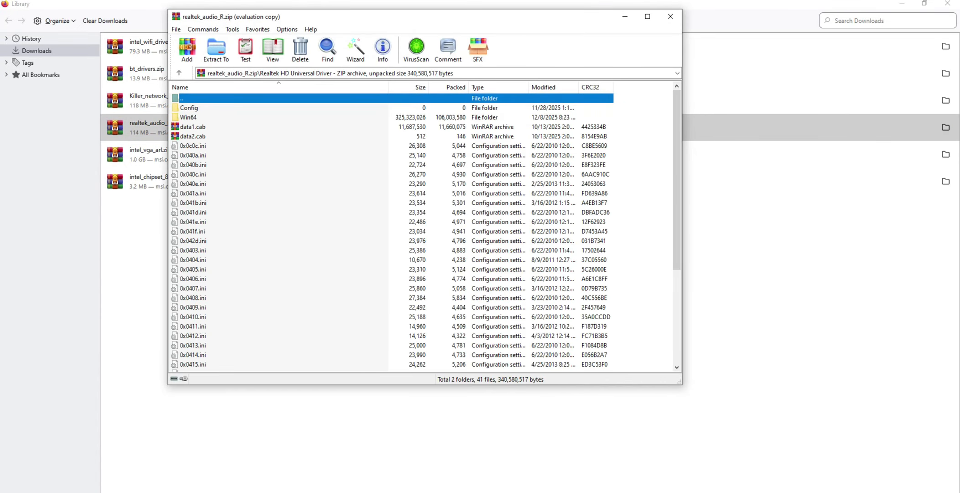
# Run setup.exe from the Realtek HD Universal Driver folder and proceed through removing the current Realtek audio driver.
pyautogui.scroll(-5, 424, 228)
pyautogui.click(192, 317)
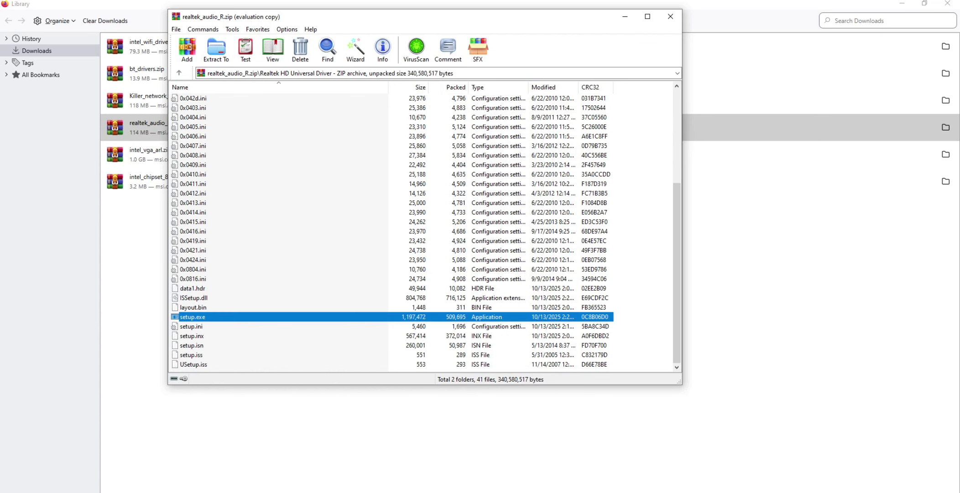
pyautogui.doubleClick(193, 317)
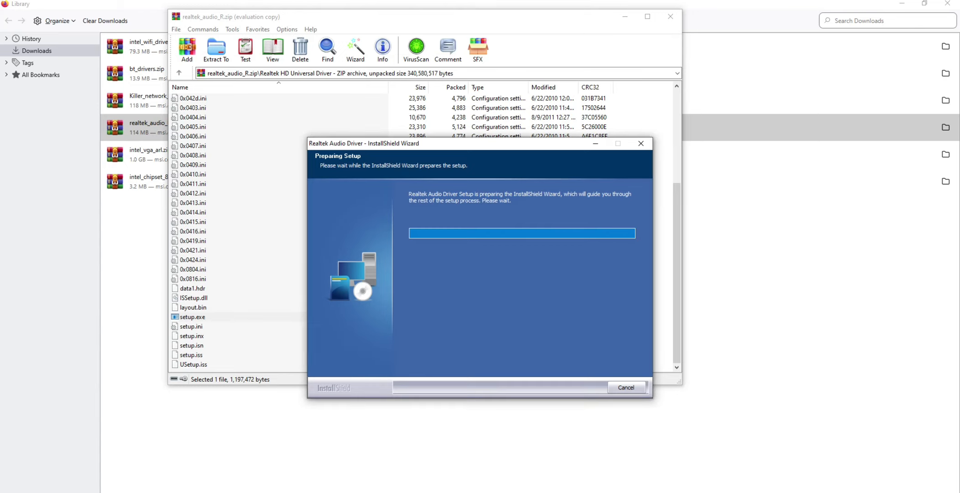
pyautogui.press('Return')
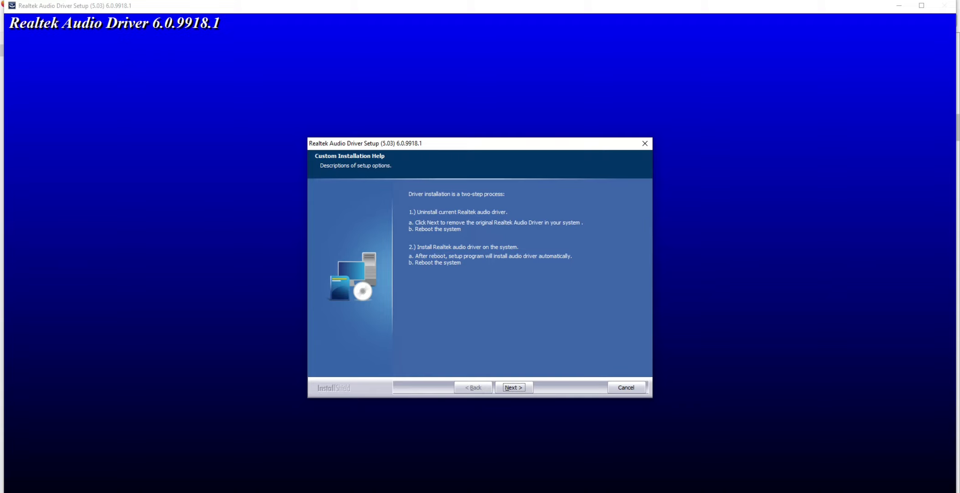
pyautogui.press('Return')
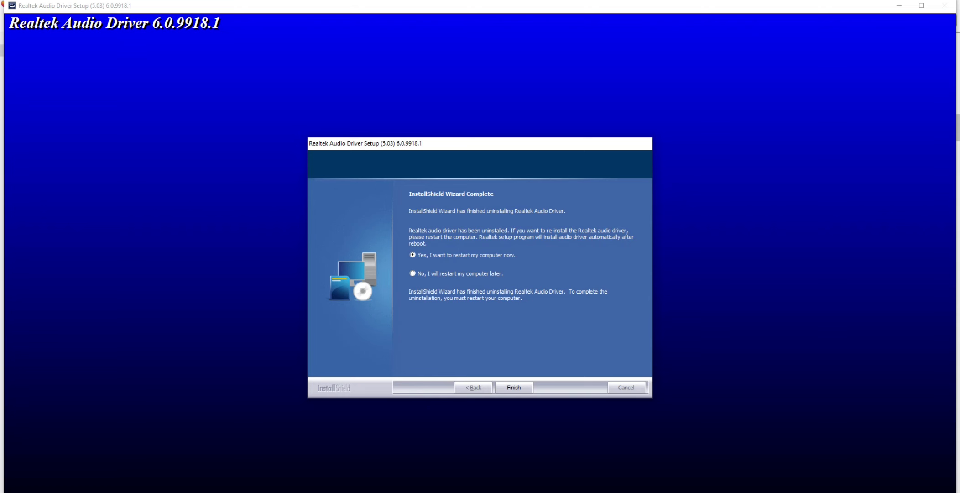
# Choose to restart the computer later, finish the Realtek wizard, and close the archive.
pyautogui.click(513, 387)
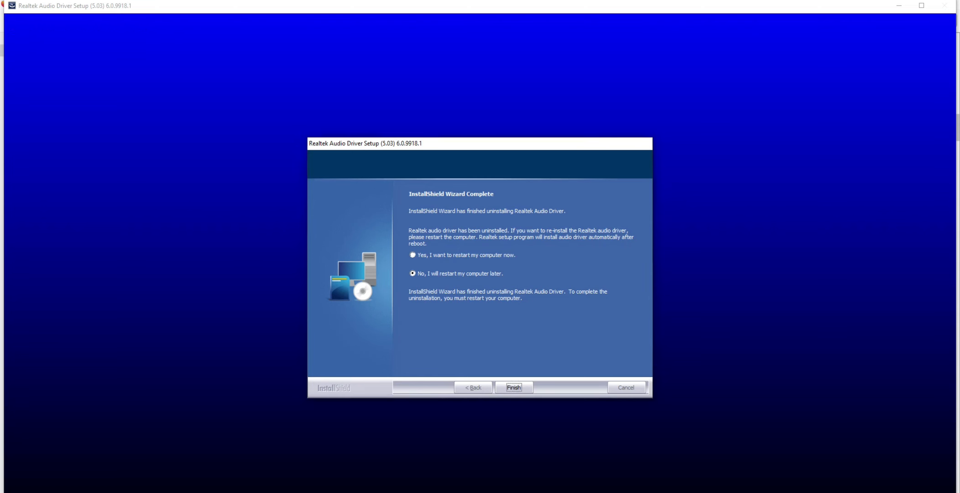
pyautogui.click(670, 16)
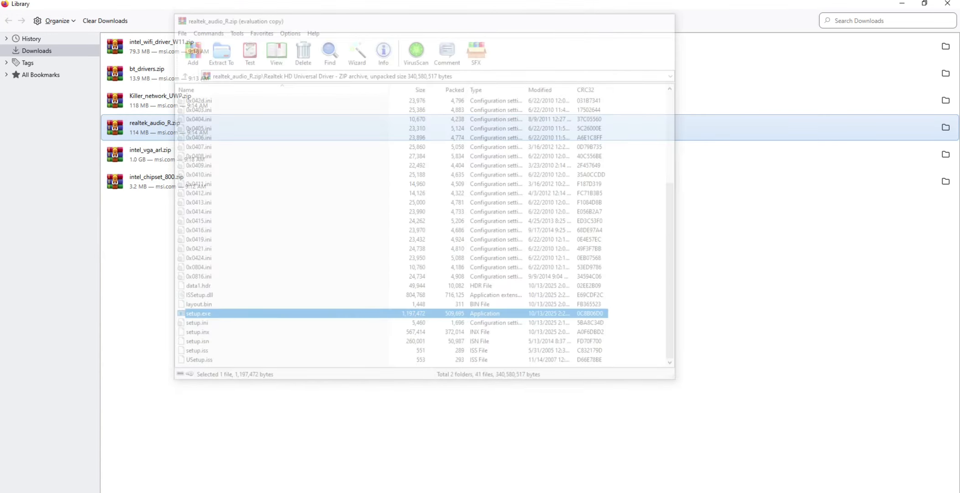
# Open intel_vga_arl.zip and enter its Intel VGA Driver_32.0.101.6629 folder.
pyautogui.click(167, 154)
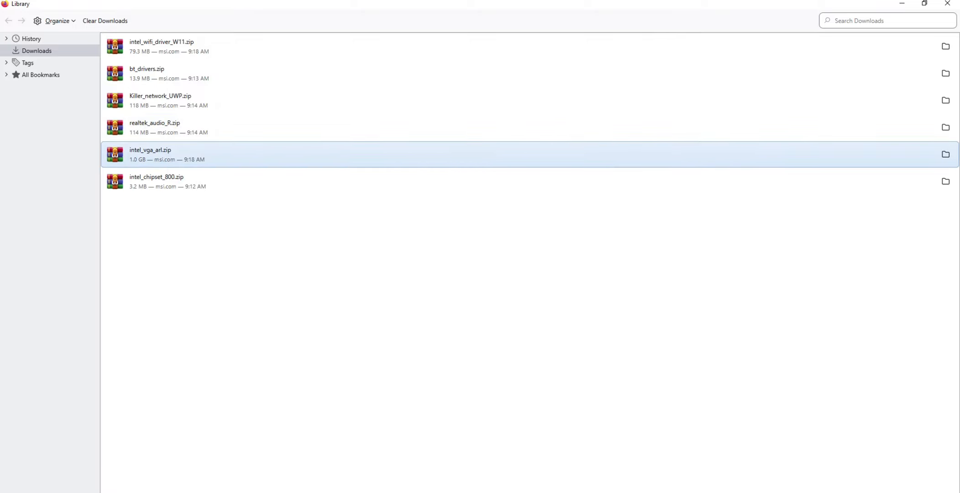
pyautogui.doubleClick(167, 154)
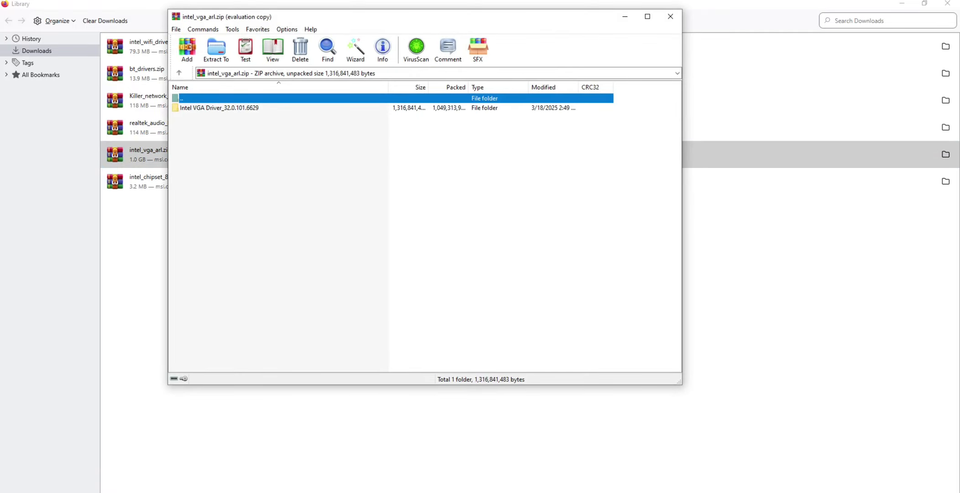
pyautogui.click(502, 162)
pyautogui.doubleClick(219, 108)
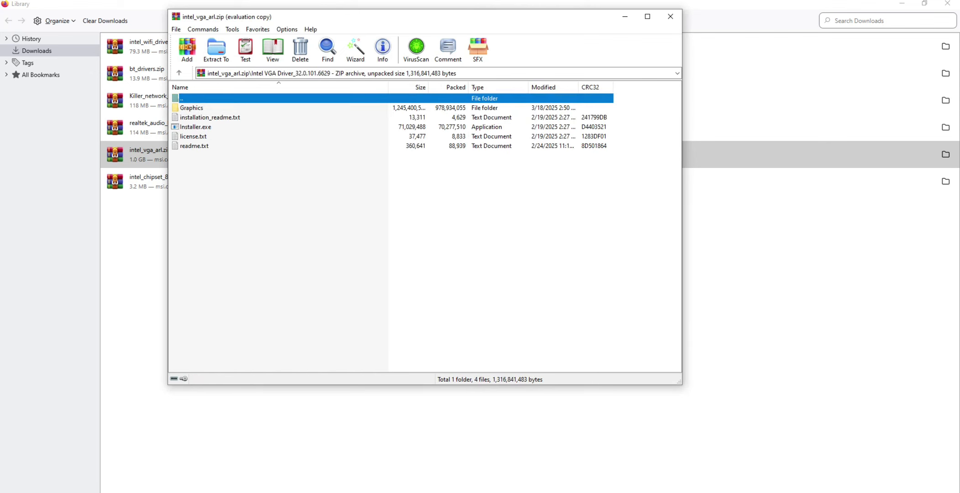
# Browse the contents of the Graphics folder and return to the Intel VGA driver folder.
pyautogui.doubleClick(200, 107)
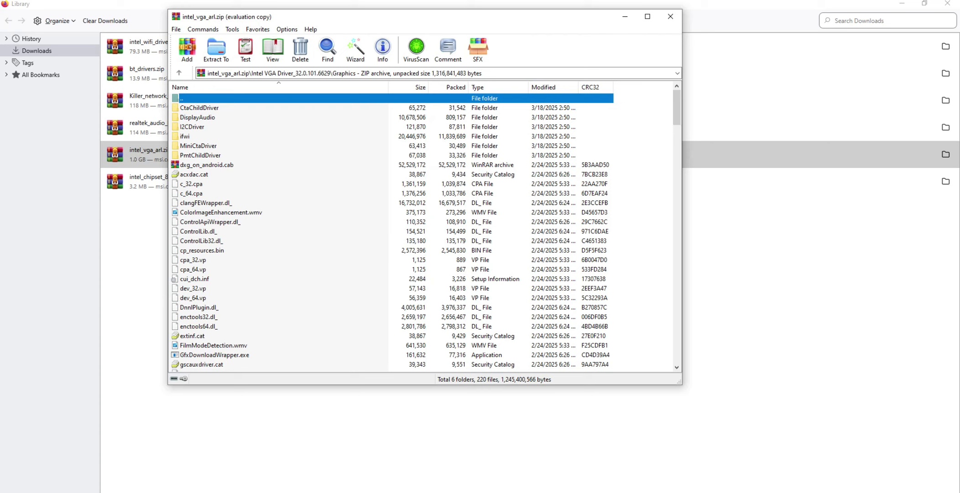
pyautogui.scroll(-15, 420, 230)
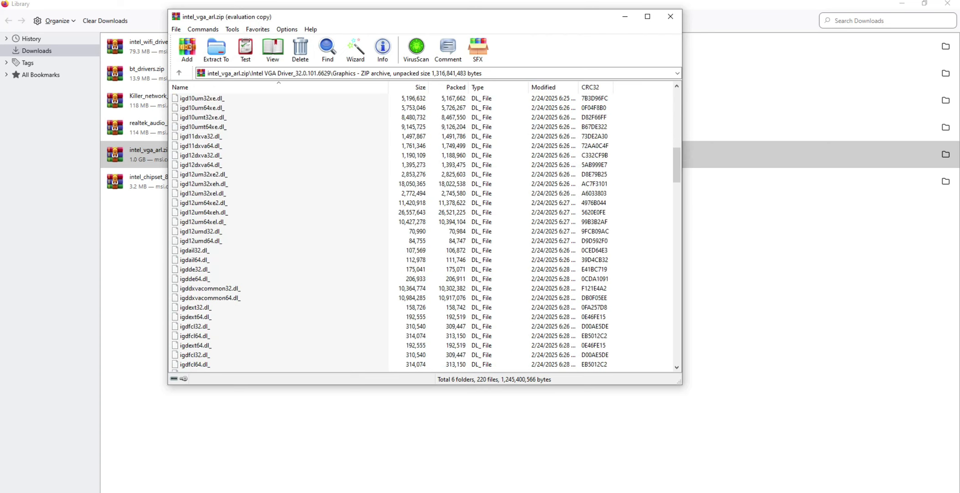
pyautogui.scroll(-20, 421, 230)
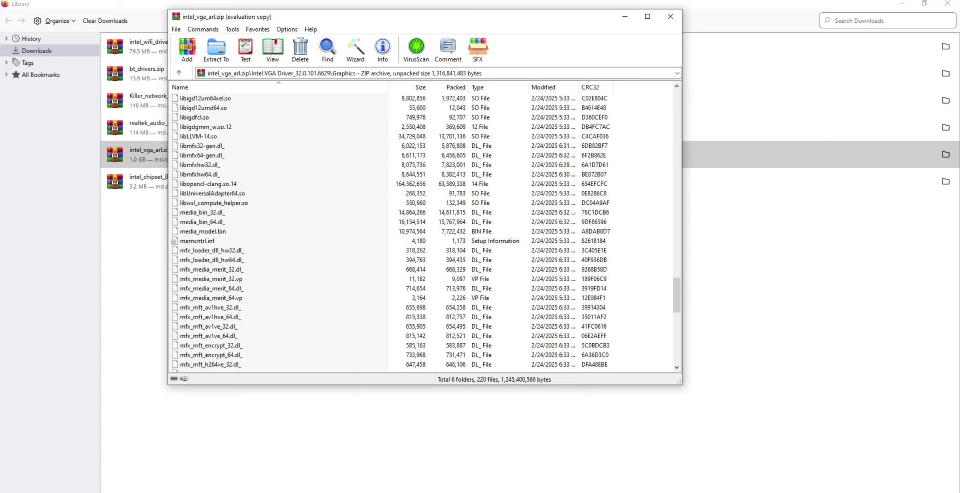
pyautogui.scroll(-16, 420, 231)
pyautogui.scroll(5, 421, 230)
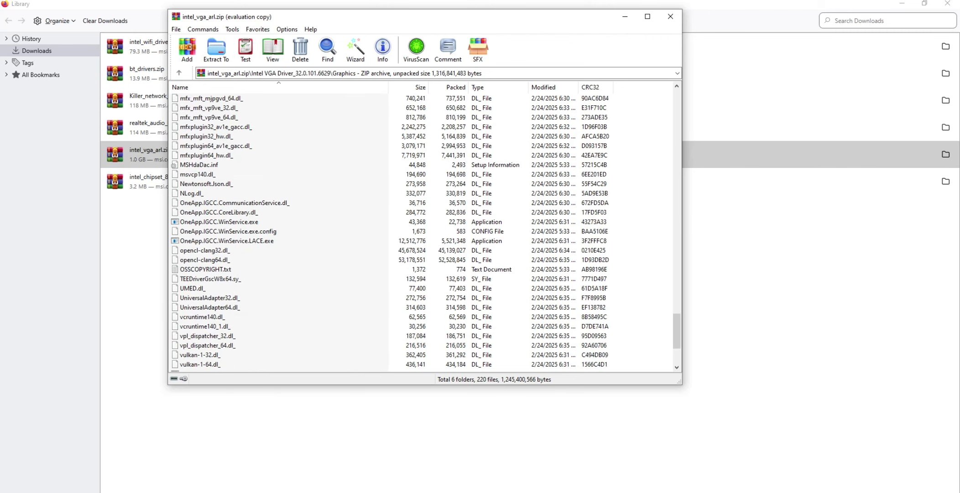
pyautogui.scroll(20, 420, 231)
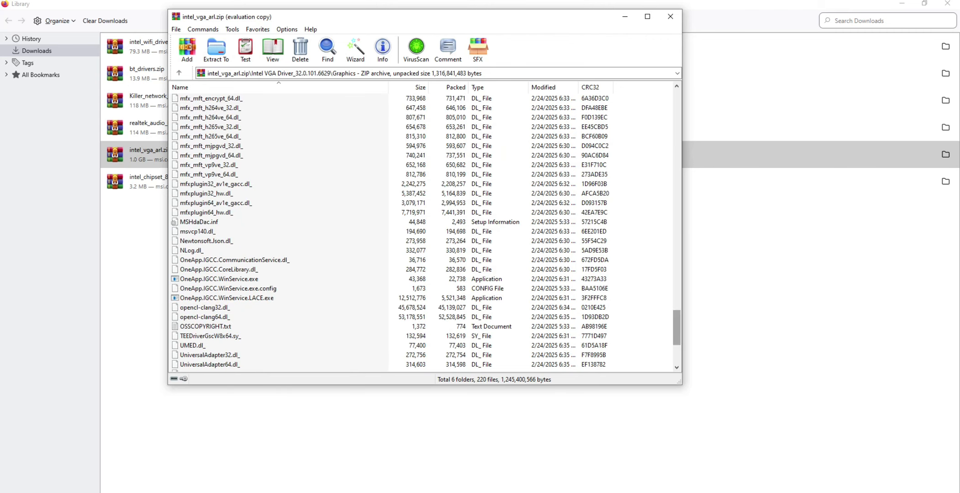
pyautogui.press('BackSpace')
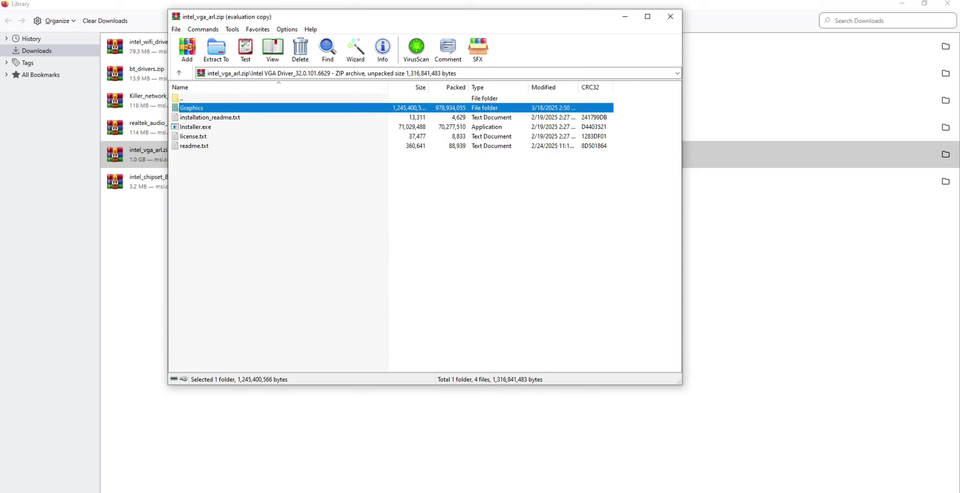
# Run Installer.exe from the Intel VGA driver folder, begin the graphics driver installation, and close the archive.
pyautogui.doubleClick(195, 126)
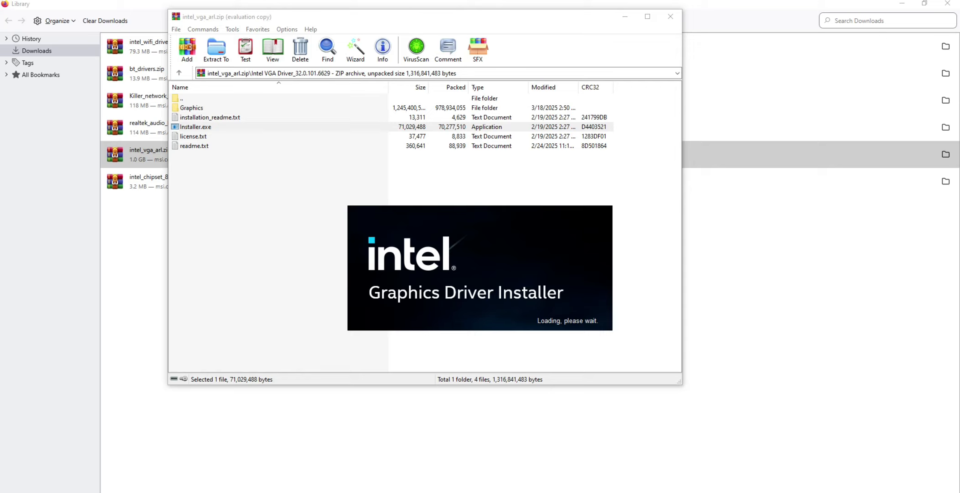
pyautogui.moveTo(551, 492)
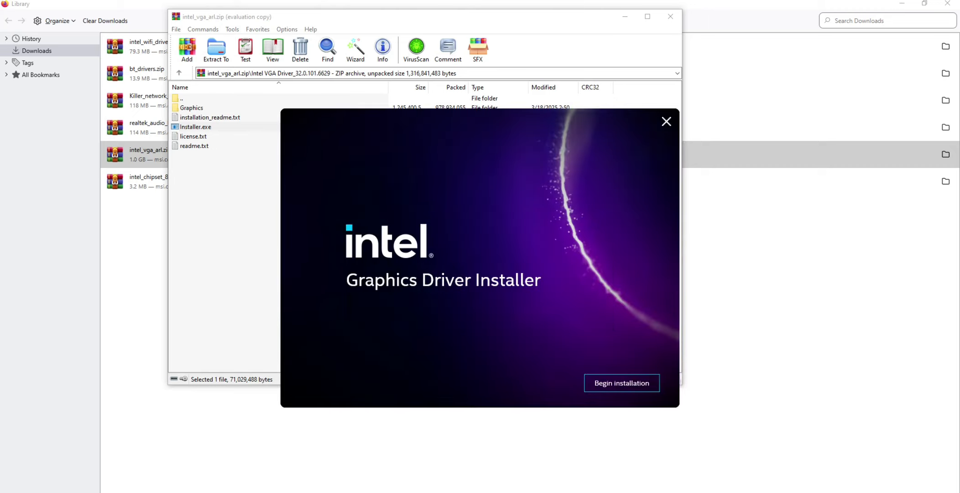
pyautogui.click(622, 383)
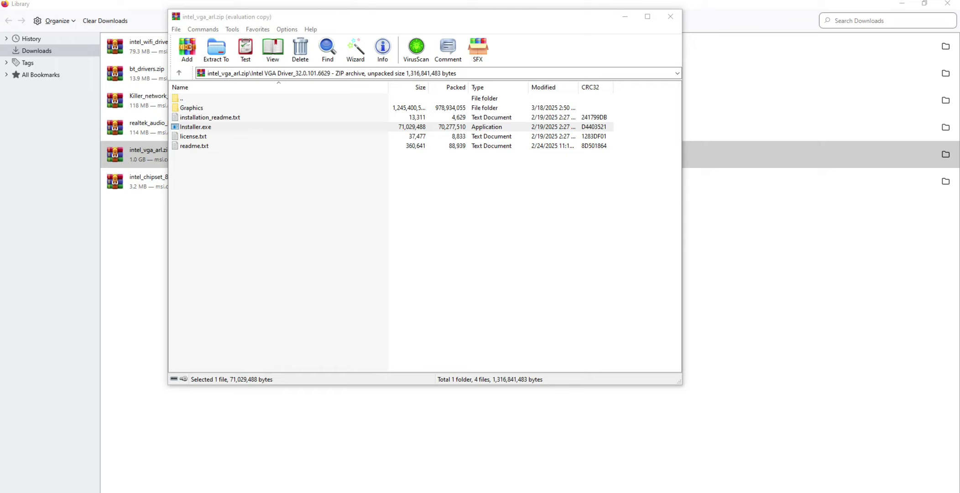
pyautogui.click(670, 17)
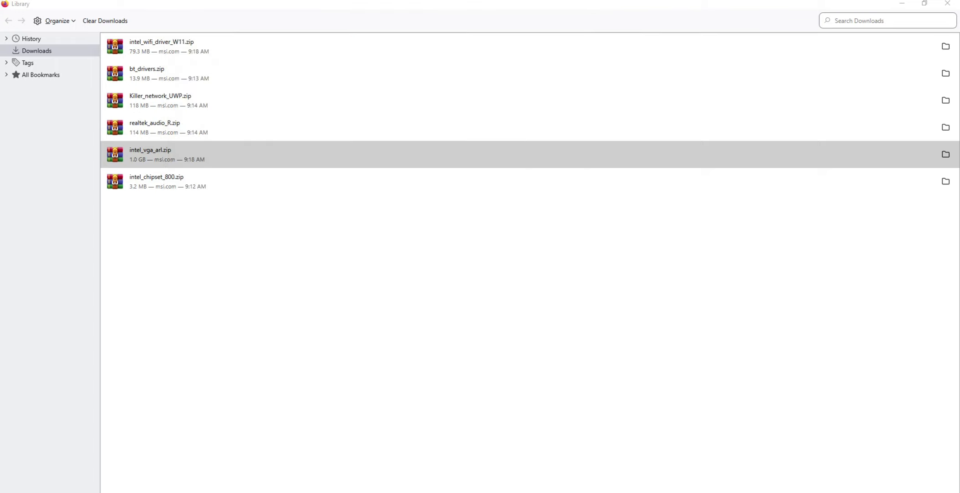